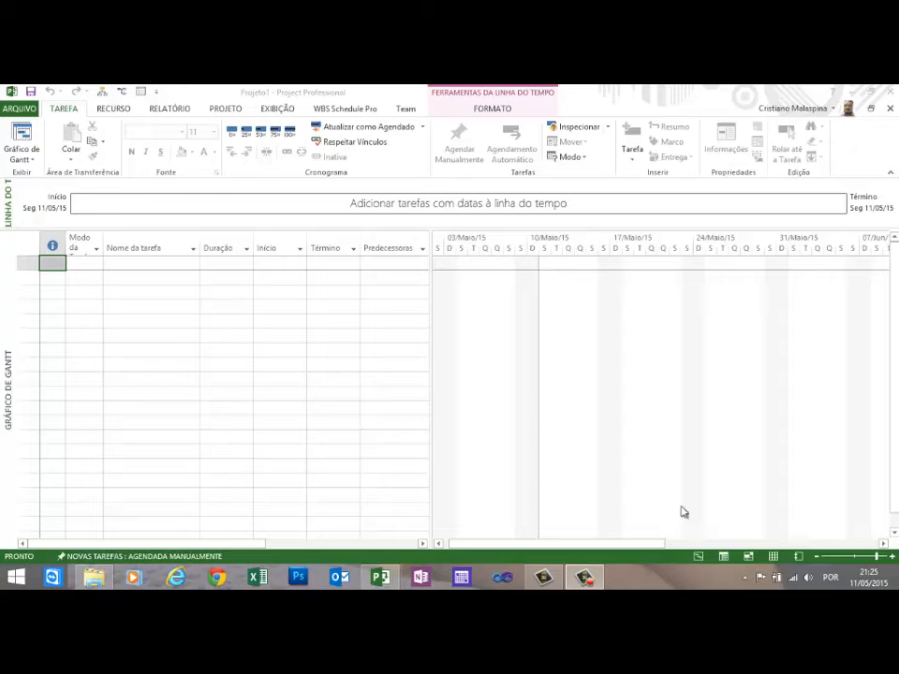
- Enter "tarefa A" as the first task name and fill it down into the next two rows
{"action": "left_click", "coordinate": [150, 261]}
{"action": "type", "text": "tarefa "}
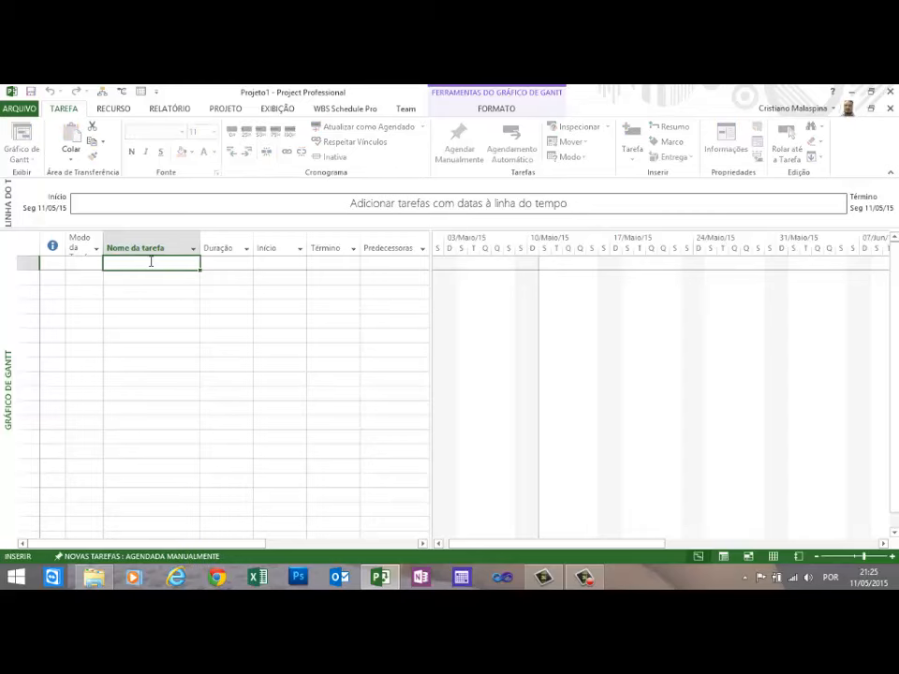
{"action": "type", "text": "A"}
{"action": "key", "text": "Return"}
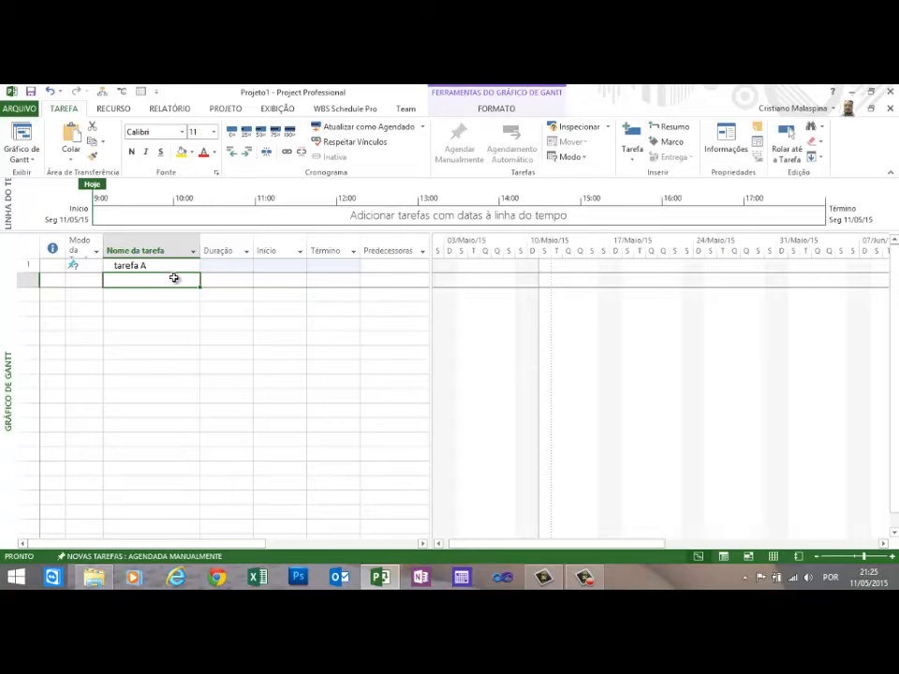
{"action": "left_click", "coordinate": [174, 264]}
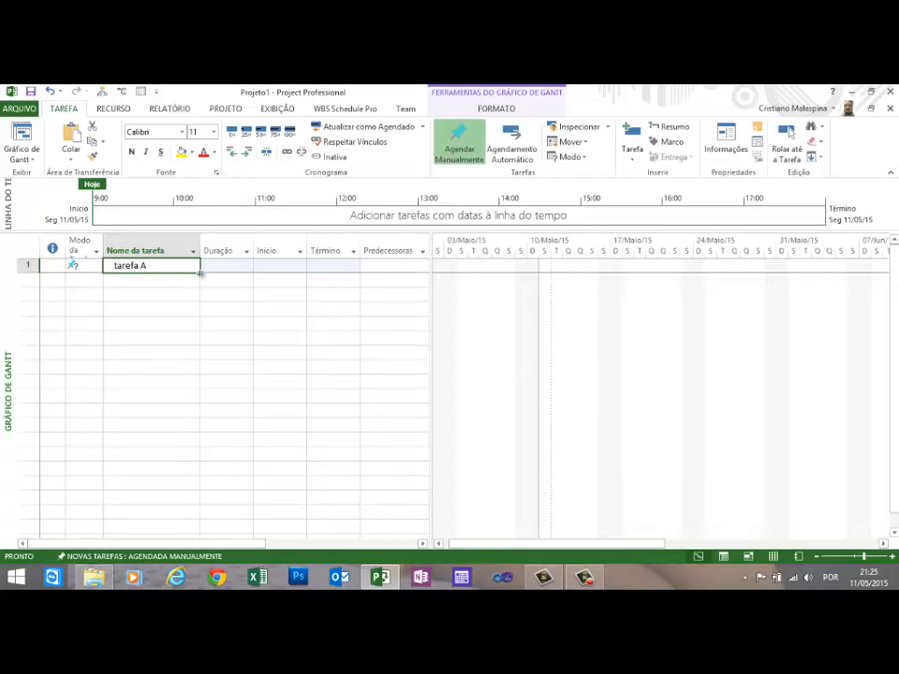
{"action": "left_click_drag", "start_coordinate": [200, 279], "coordinate": [187, 294]}
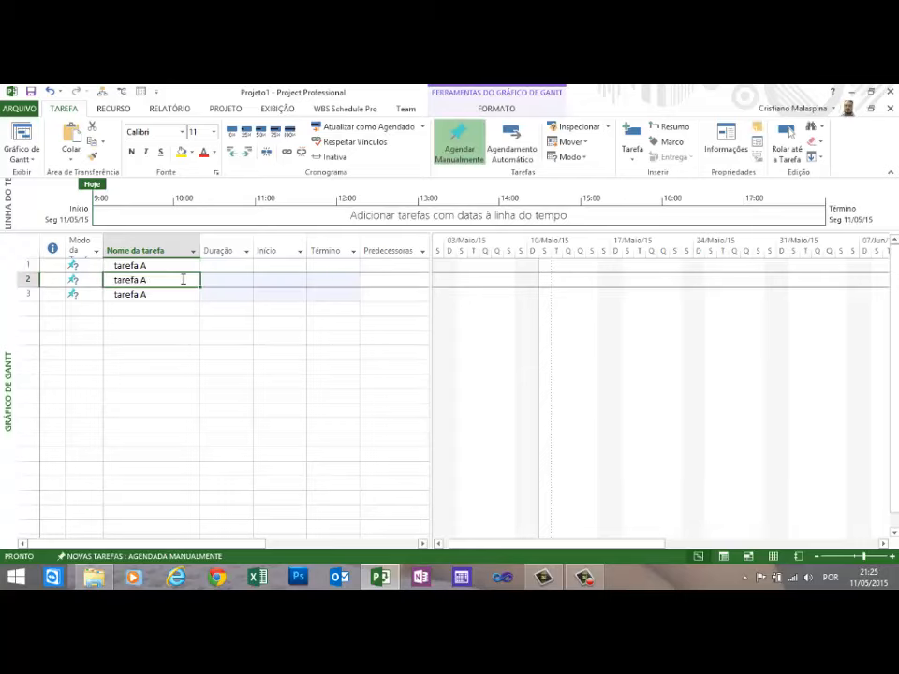
- Rename the second and third tasks as "tarefa B" and "tarefa C"
{"action": "left_click", "coordinate": [184, 279]}
{"action": "key", "text": "BackSpace"}
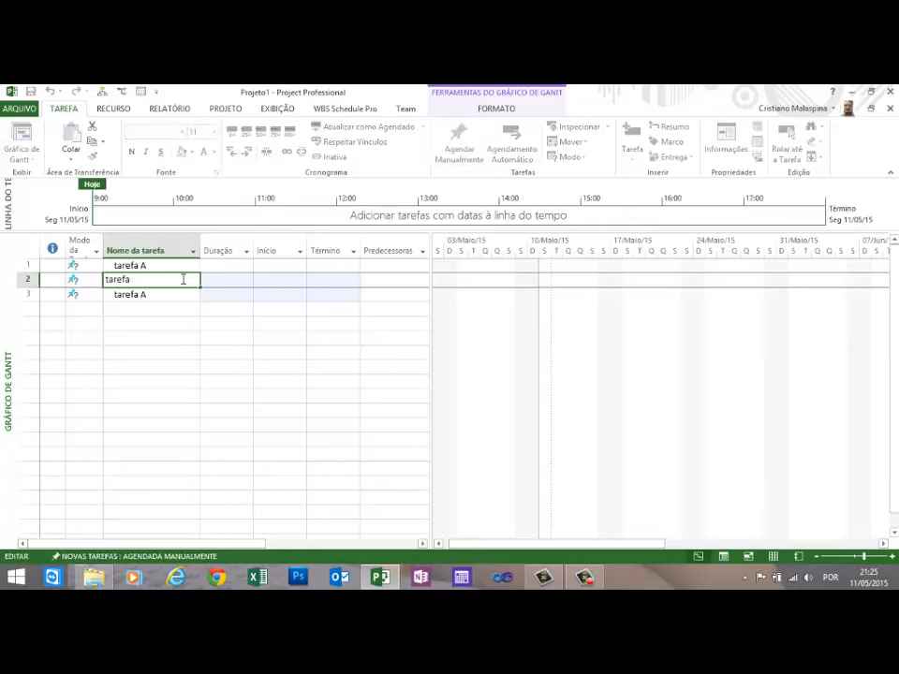
{"action": "type", "text": "B"}
{"action": "key", "text": "Return"}
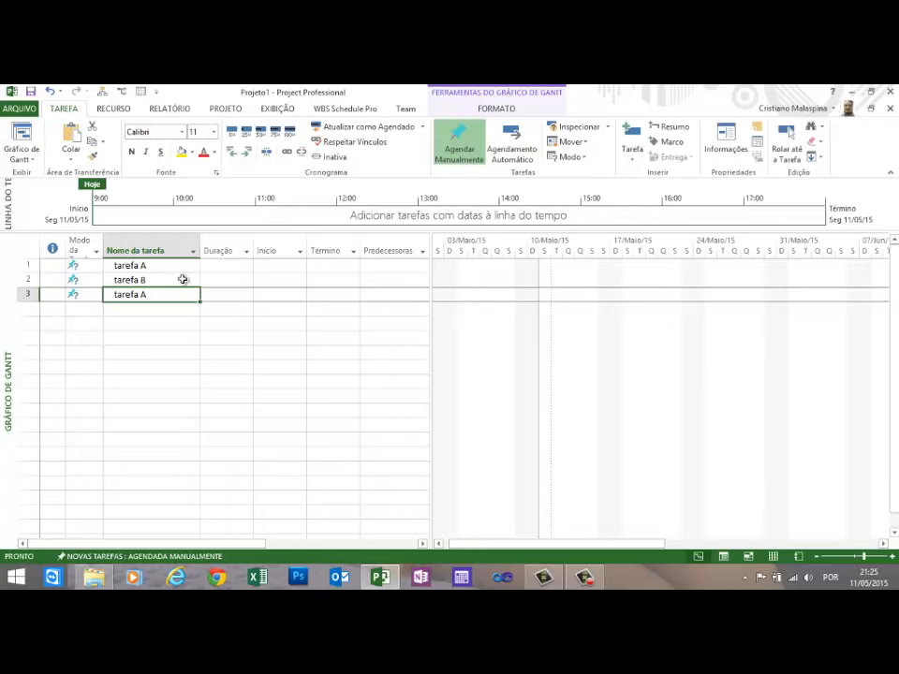
{"action": "key", "text": "F2"}
{"action": "key", "text": "BackSpace"}
{"action": "type", "text": "C"}
{"action": "key", "text": "Return"}
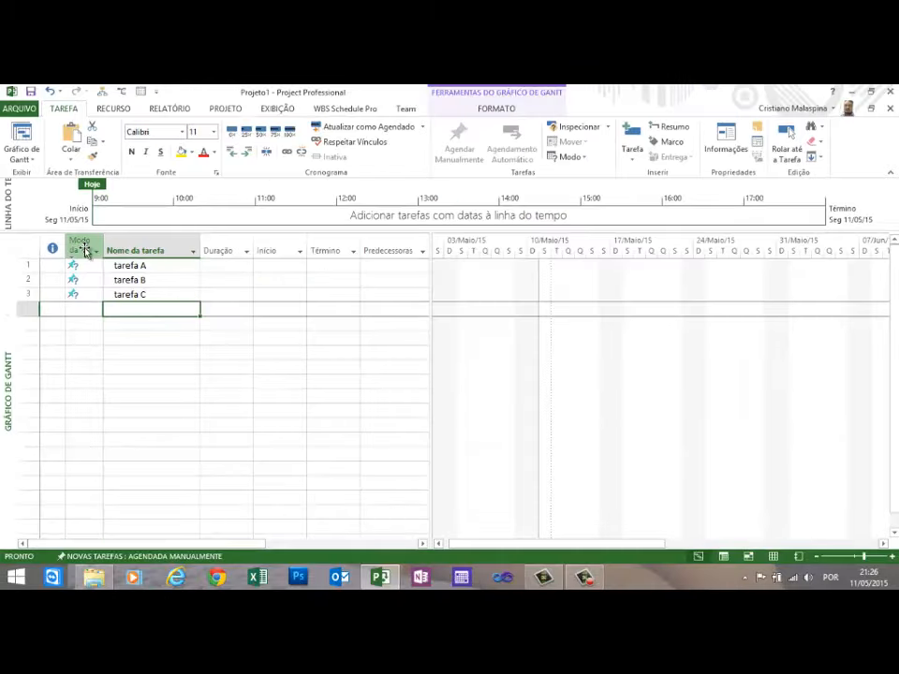
- Switch the task mode of all three tasks to automatic scheduling (Agendamento Automático)
{"action": "left_click", "coordinate": [84, 251]}
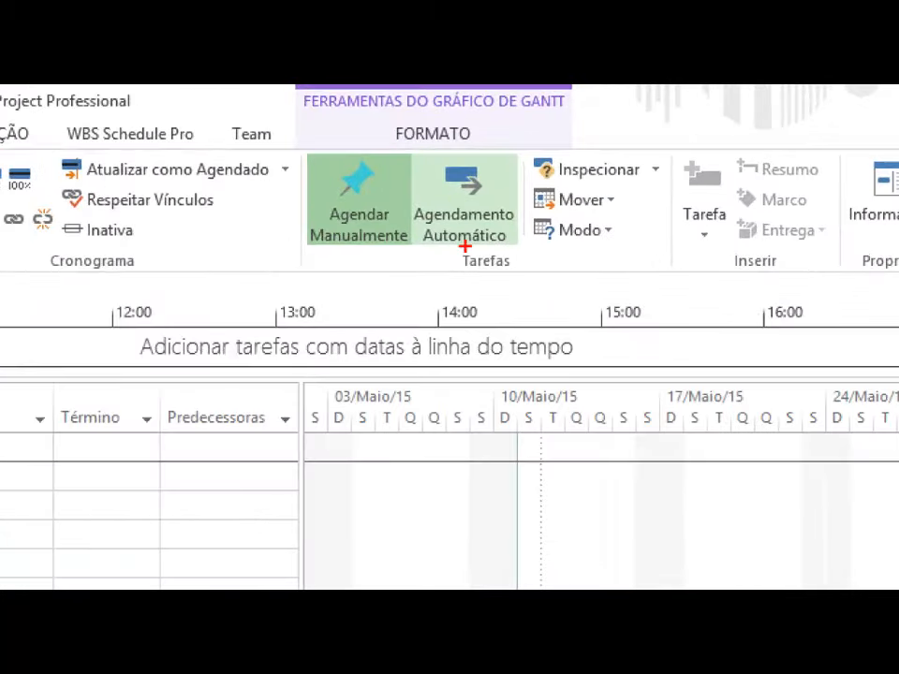
{"action": "left_click_drag", "start_coordinate": [451, 239], "coordinate": [454, 305]}
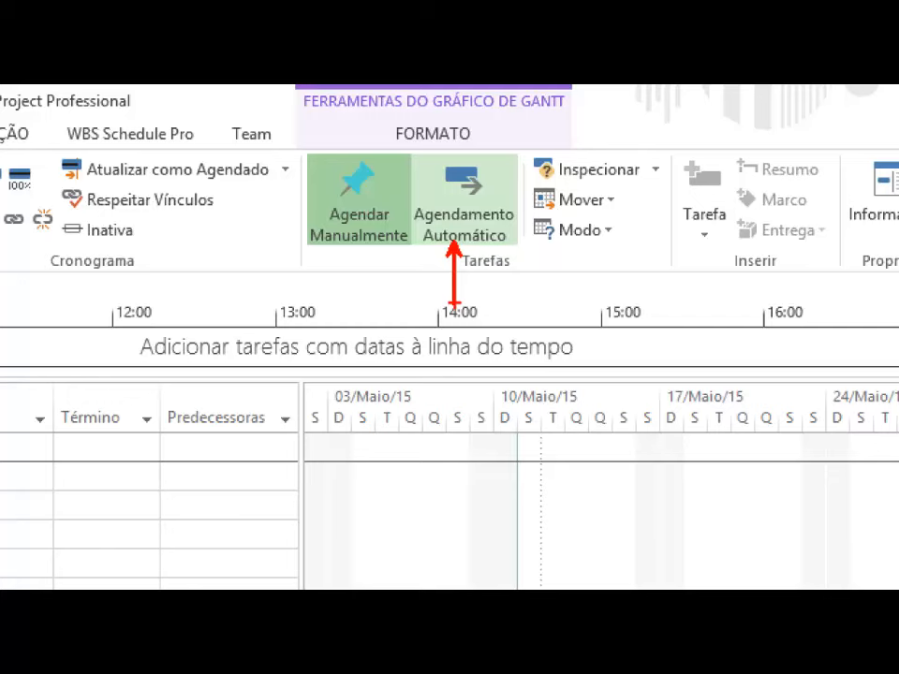
{"action": "left_click", "coordinate": [463, 211]}
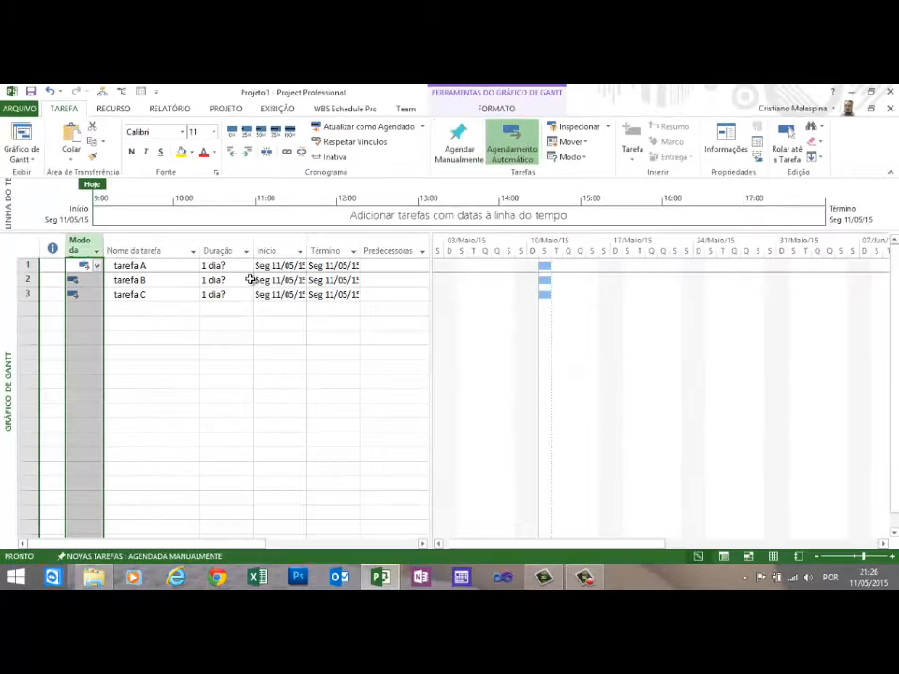
{"action": "left_click", "coordinate": [221, 339]}
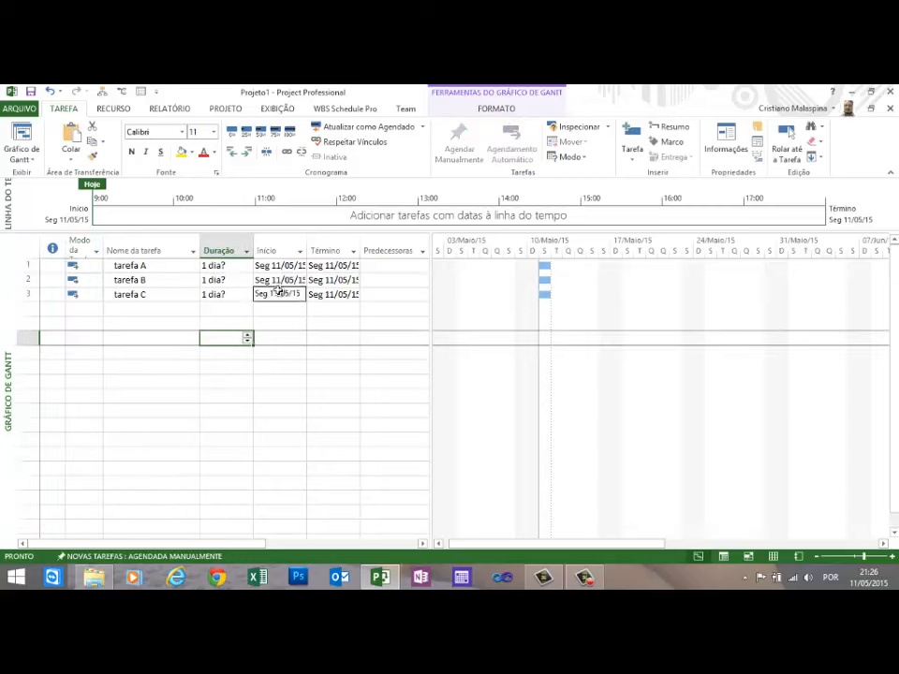
- Set the durations of tarefa A, B and C to 1, 3 and 5 days, and widen the Início column
{"action": "left_click", "coordinate": [225, 265]}
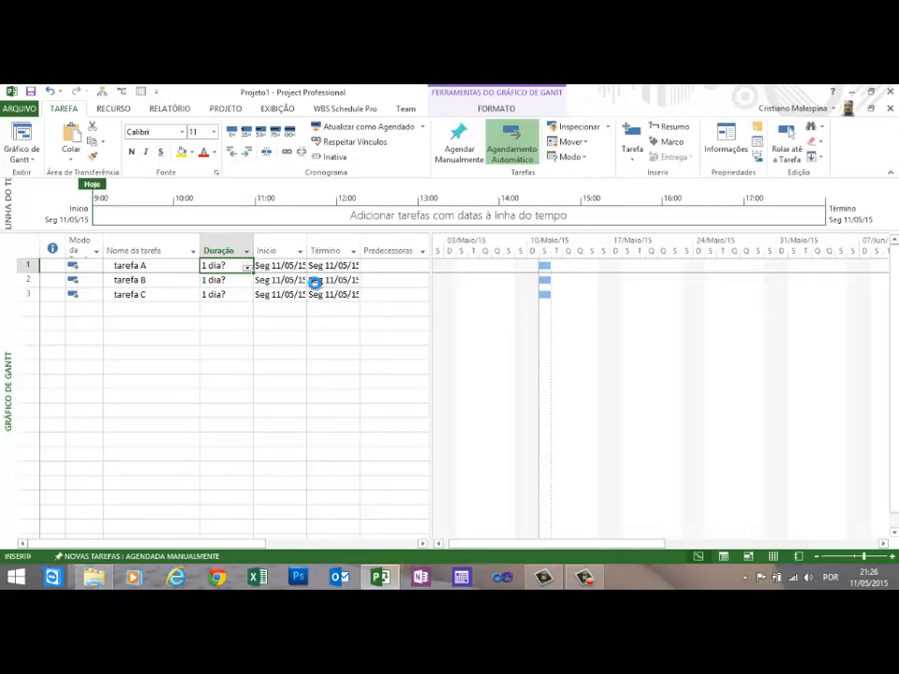
{"action": "type", "text": "1"}
{"action": "key", "text": "Return"}
{"action": "type", "text": "3"}
{"action": "key", "text": "Return"}
{"action": "type", "text": "5"}
{"action": "key", "text": "Return"}
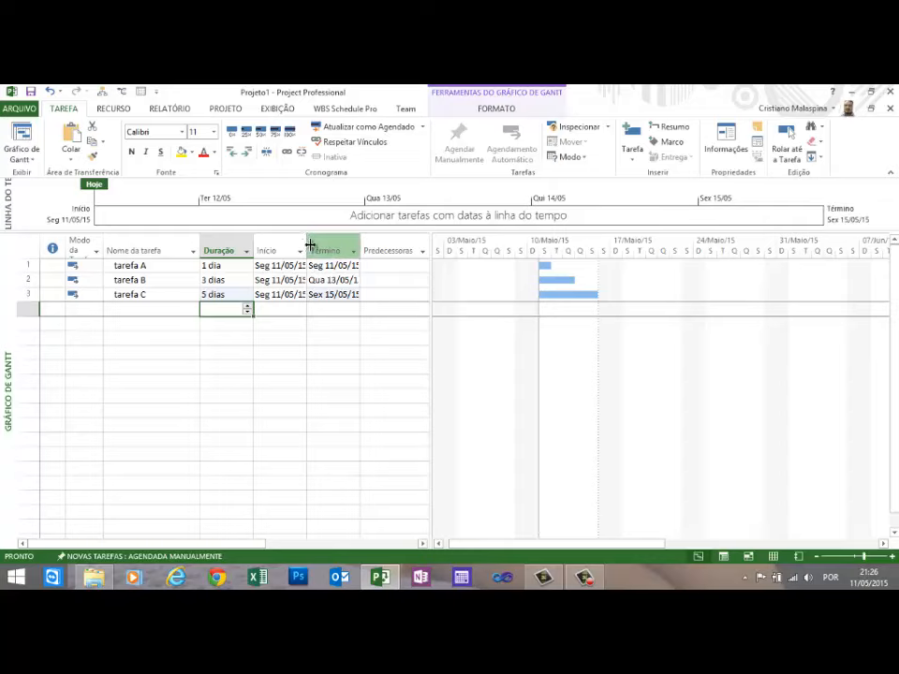
{"action": "left_click_drag", "start_coordinate": [306, 243], "coordinate": [317, 242]}
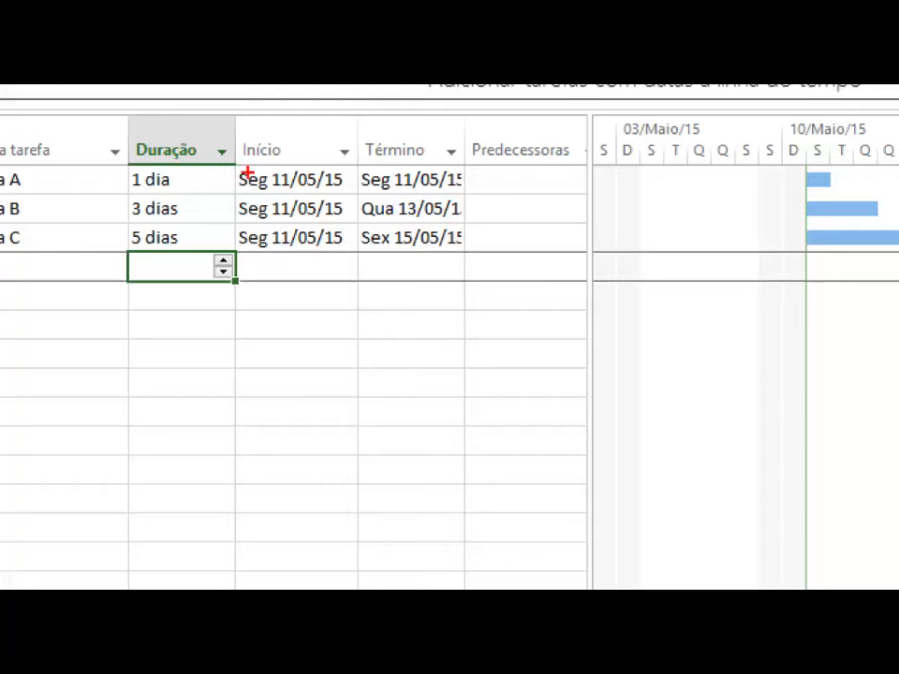
{"action": "mouse_move", "coordinate": [233, 169]}
{"action": "left_mouse_down"}
{"action": "mouse_move", "coordinate": [251, 210]}
{"action": "mouse_move", "coordinate": [364, 269]}
{"action": "left_mouse_up"}
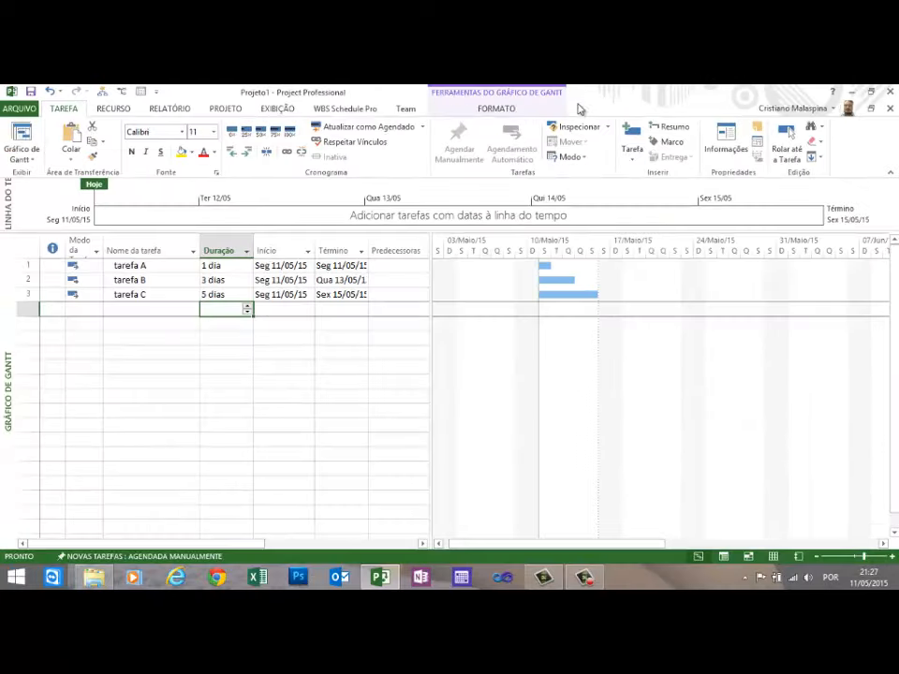
- Insert a new row above tarefa A and name it "Projeto Eng. Eletrica"
{"action": "left_click", "coordinate": [65, 266]}
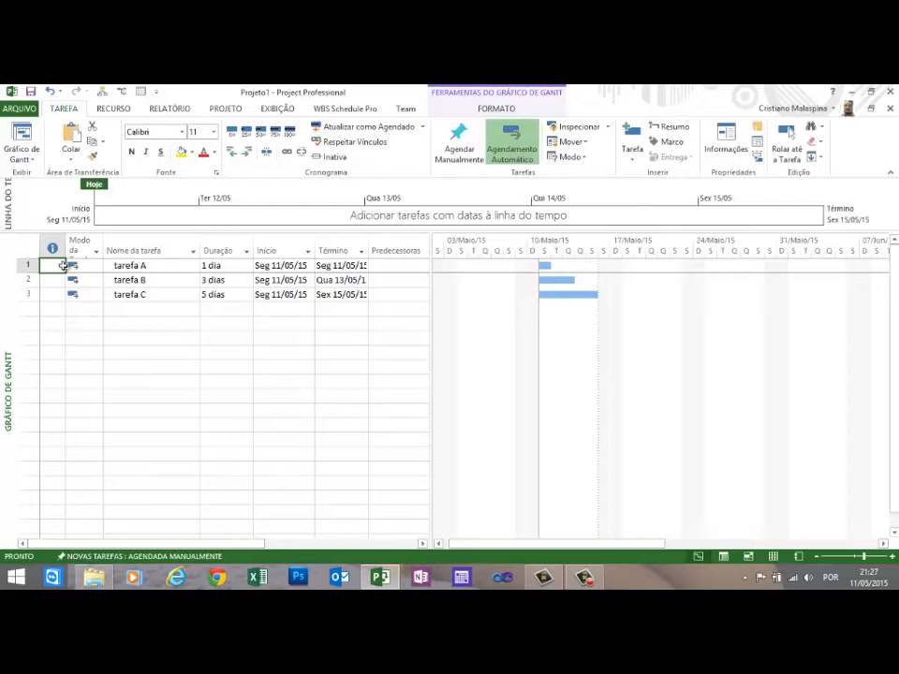
{"action": "key", "text": "Insert"}
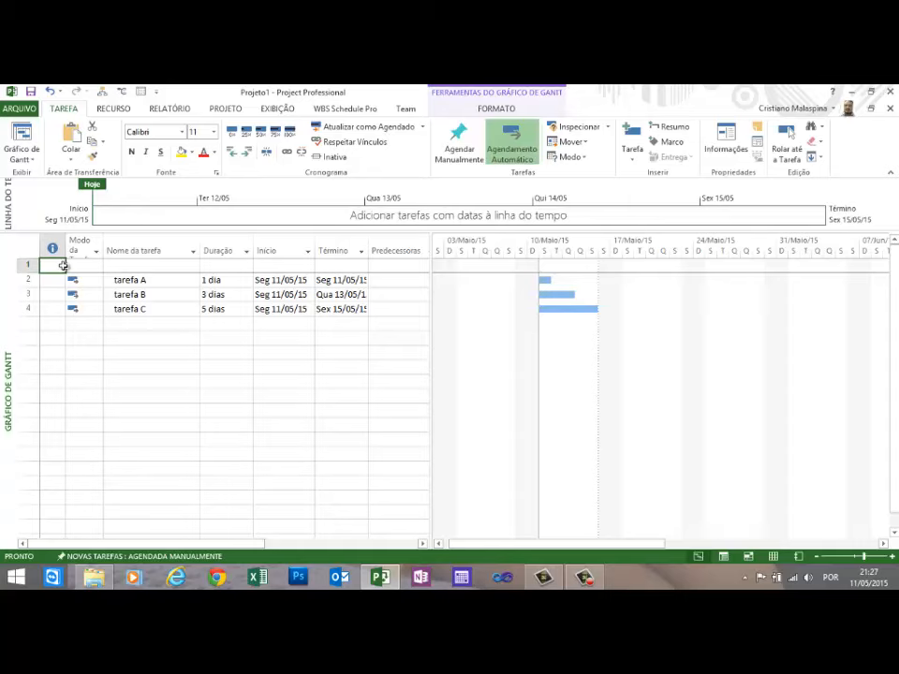
{"action": "key", "text": "Right"}
{"action": "key", "text": "Right"}
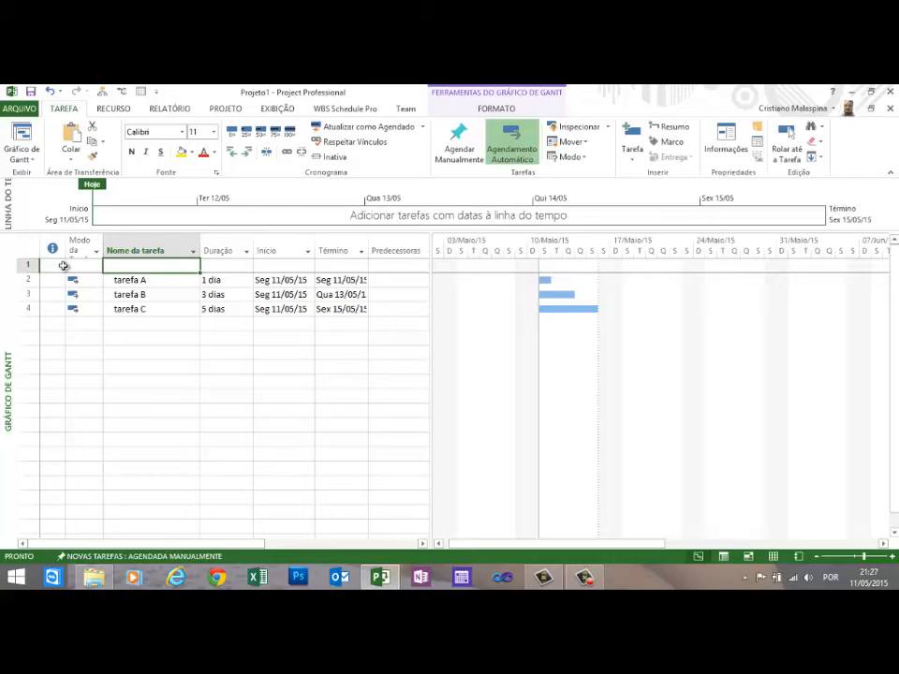
{"action": "type", "text": "Projeto "}
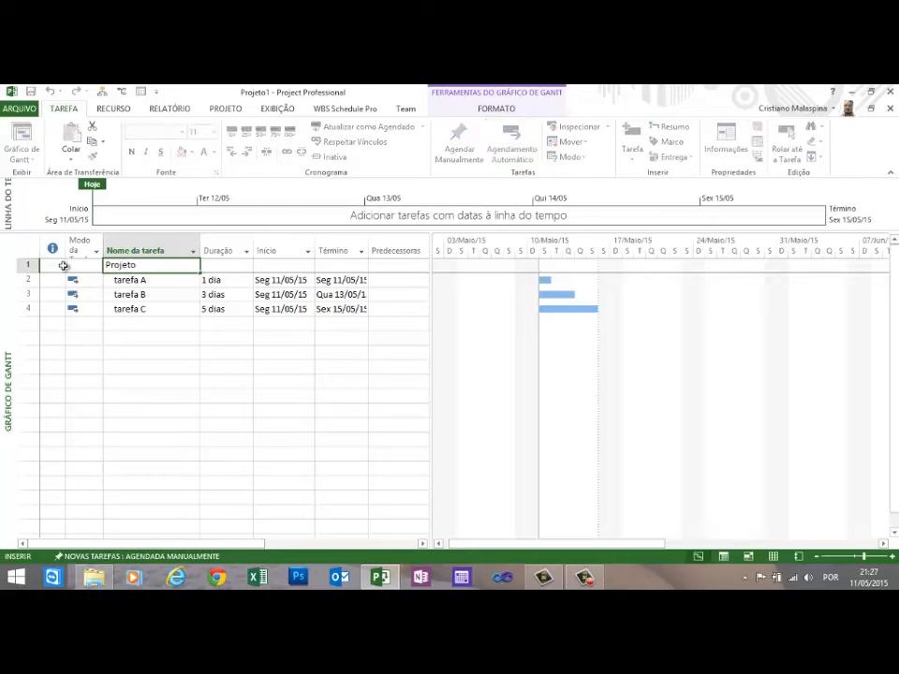
{"action": "type", "text": "Eng. Eletrica"}
{"action": "key", "text": "Return"}
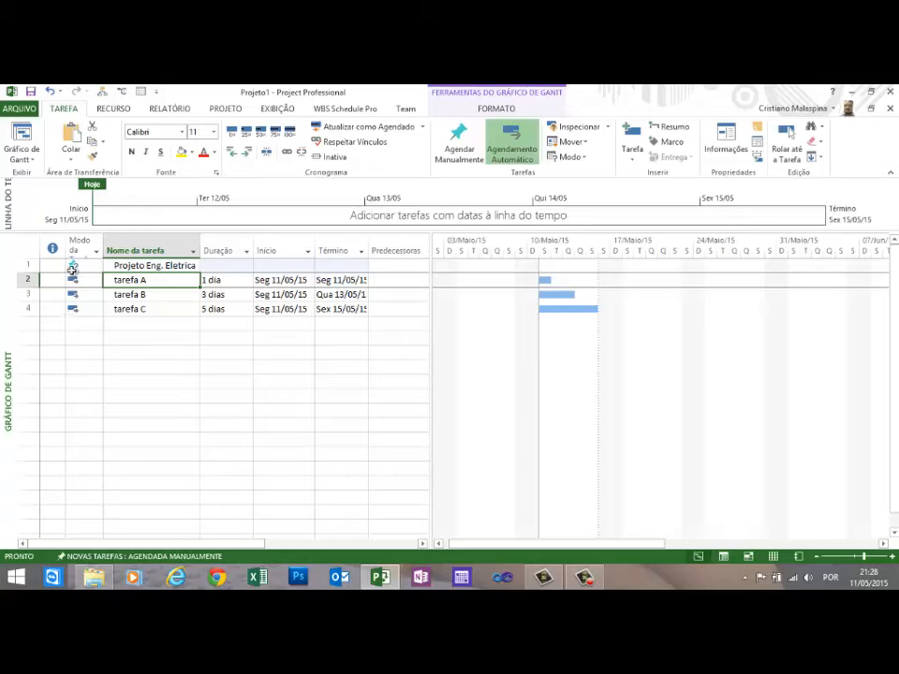
- Indent tarefa A, tarefa B and tarefa C together as subtasks of Projeto Eng. Eletrica
{"action": "left_click", "coordinate": [154, 266]}
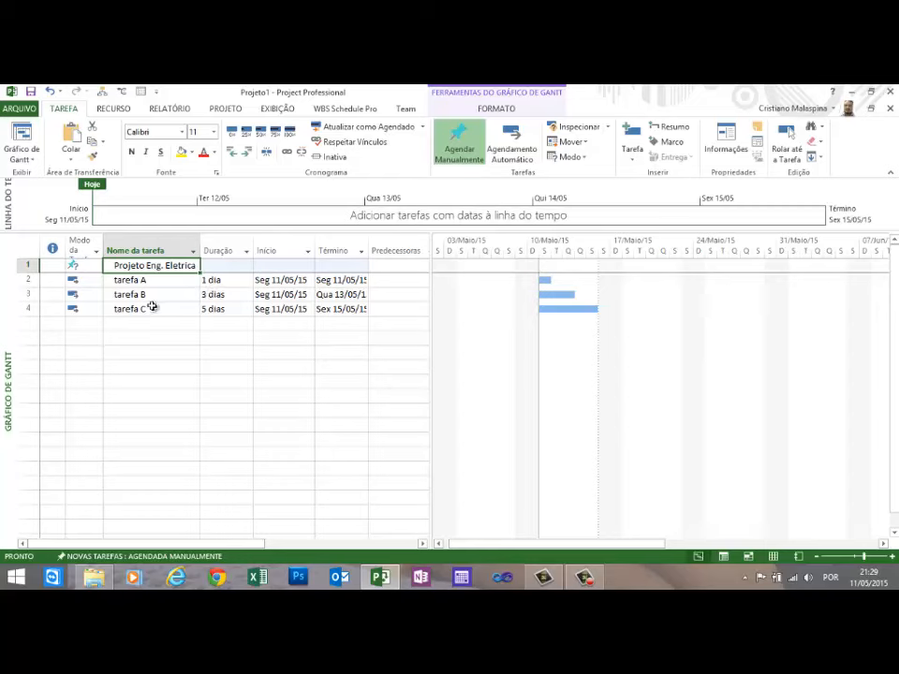
{"action": "left_click_drag", "start_coordinate": [26, 278], "coordinate": [29, 306]}
{"action": "left_click", "coordinate": [511, 145]}
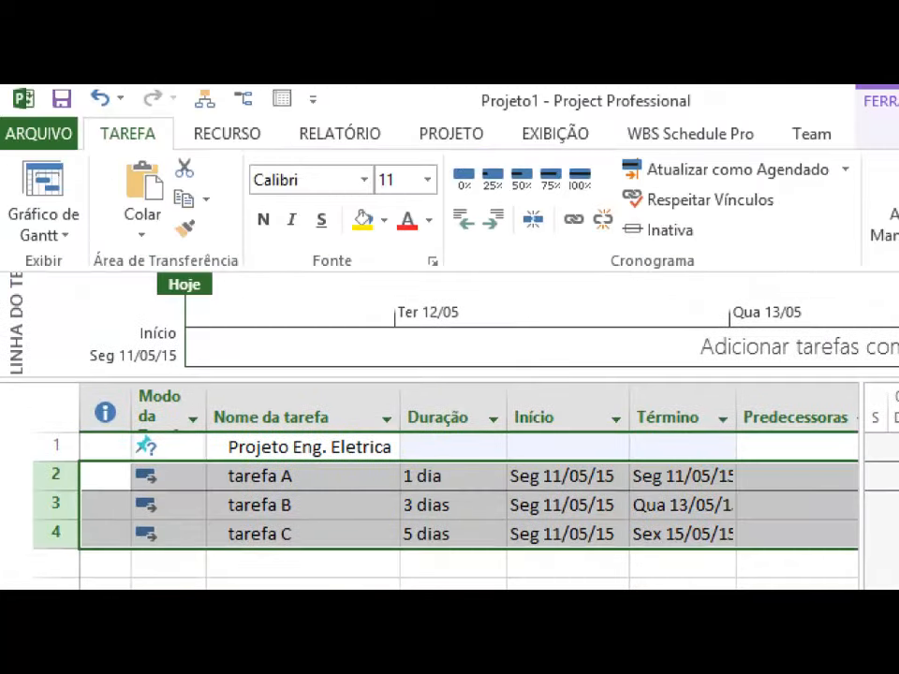
{"action": "left_click", "coordinate": [250, 534]}
{"action": "left_click_drag", "start_coordinate": [487, 240], "coordinate": [517, 345]}
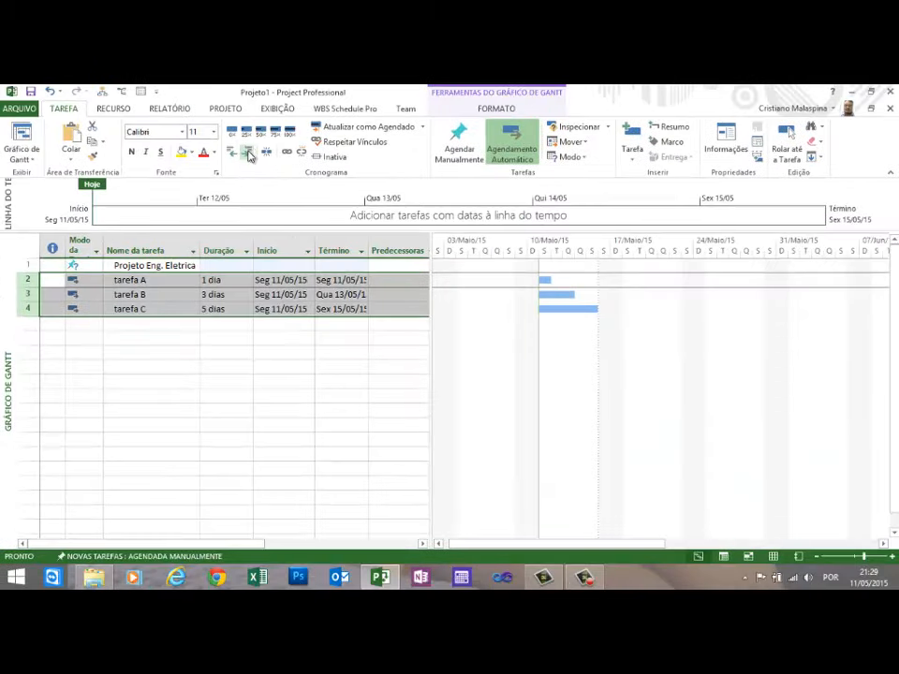
{"action": "left_click", "coordinate": [245, 151]}
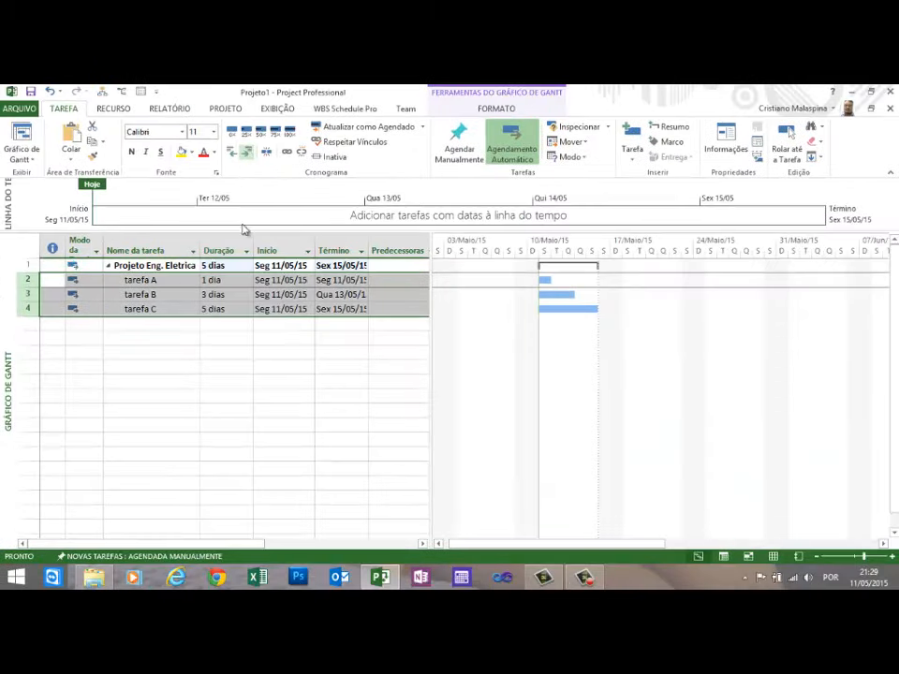
{"action": "left_click", "coordinate": [208, 391]}
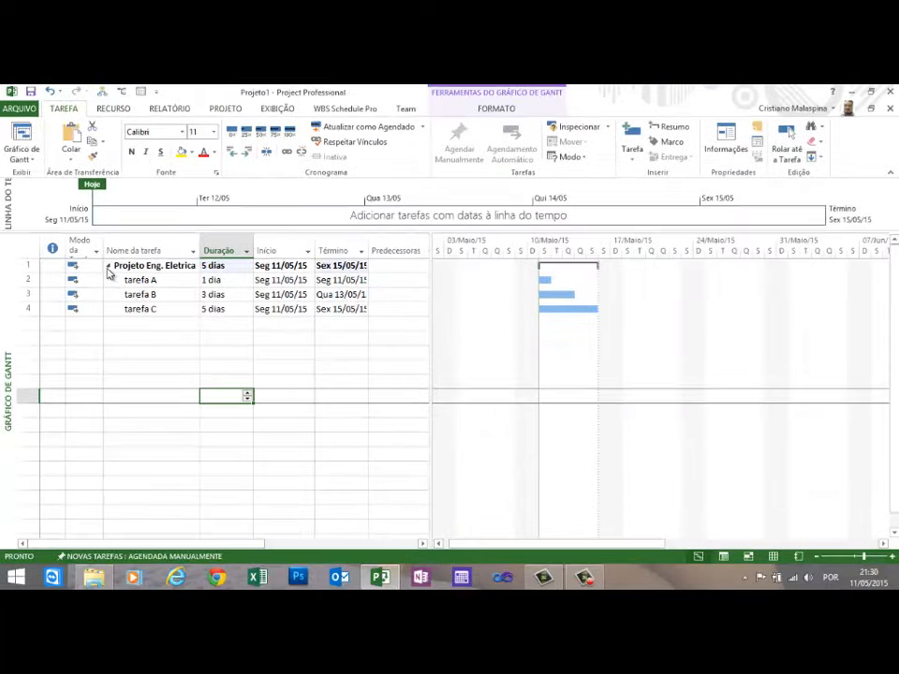
- Collapse and expand the Projeto Eng. Eletrica summary task, and examine its subtasks and their Gantt bars
{"action": "left_click", "coordinate": [107, 268]}
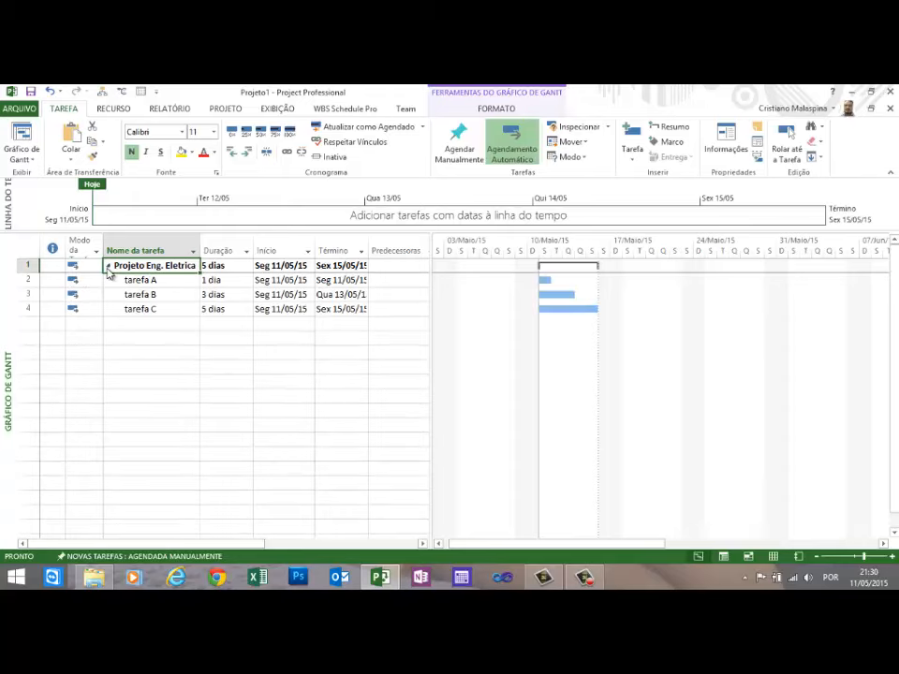
{"action": "left_click", "coordinate": [109, 267]}
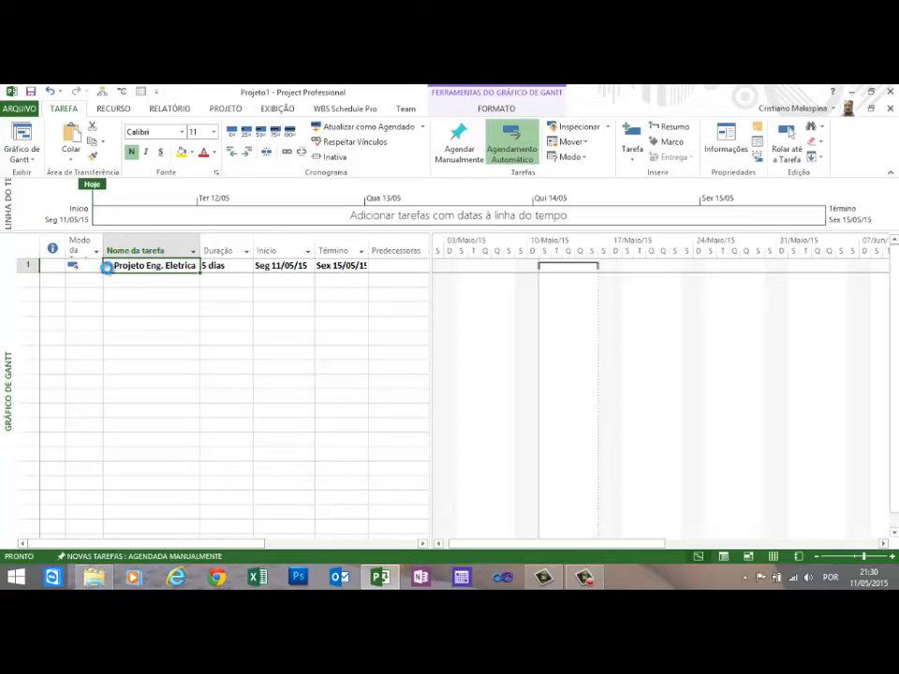
{"action": "left_click", "coordinate": [108, 268]}
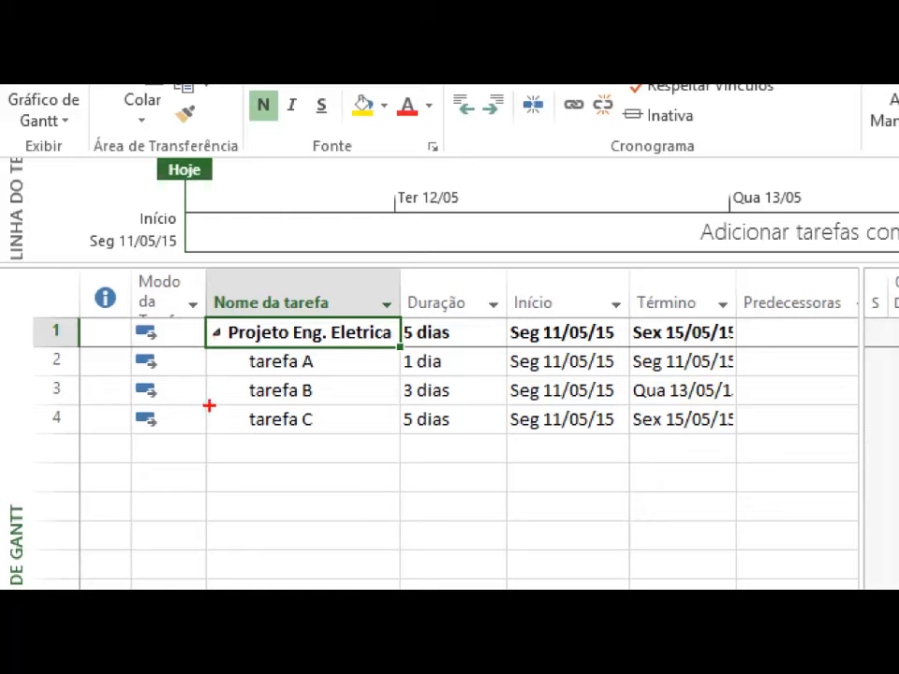
{"action": "mouse_move", "coordinate": [208, 405]}
{"action": "left_mouse_down"}
{"action": "mouse_move", "coordinate": [253, 455]}
{"action": "mouse_move", "coordinate": [604, 463]}
{"action": "mouse_move", "coordinate": [737, 444]}
{"action": "left_mouse_up"}
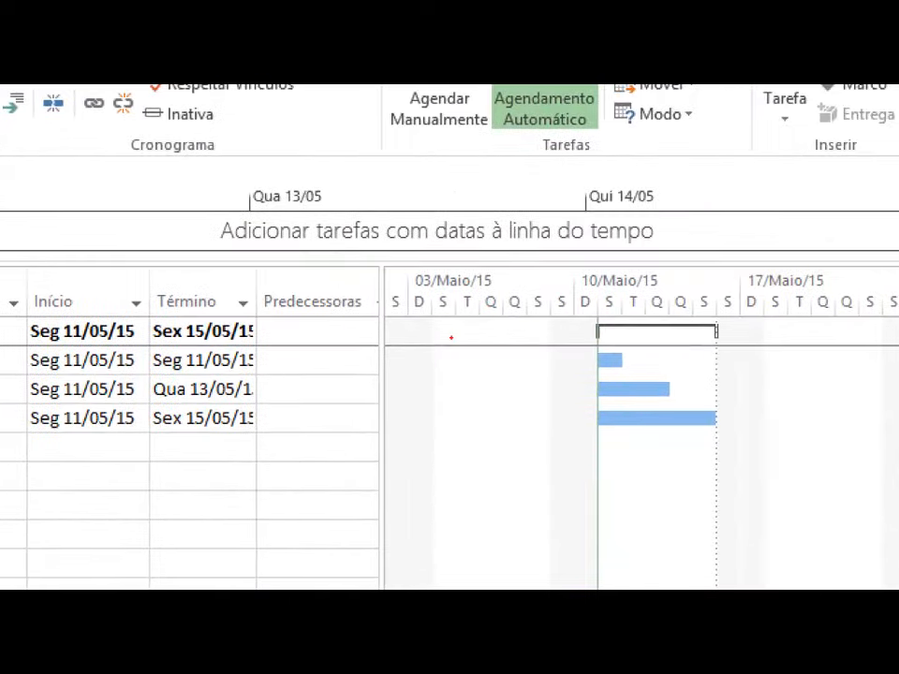
{"action": "mouse_move", "coordinate": [578, 339]}
{"action": "left_mouse_down"}
{"action": "mouse_move", "coordinate": [656, 438]}
{"action": "mouse_move", "coordinate": [580, 465]}
{"action": "left_mouse_up"}
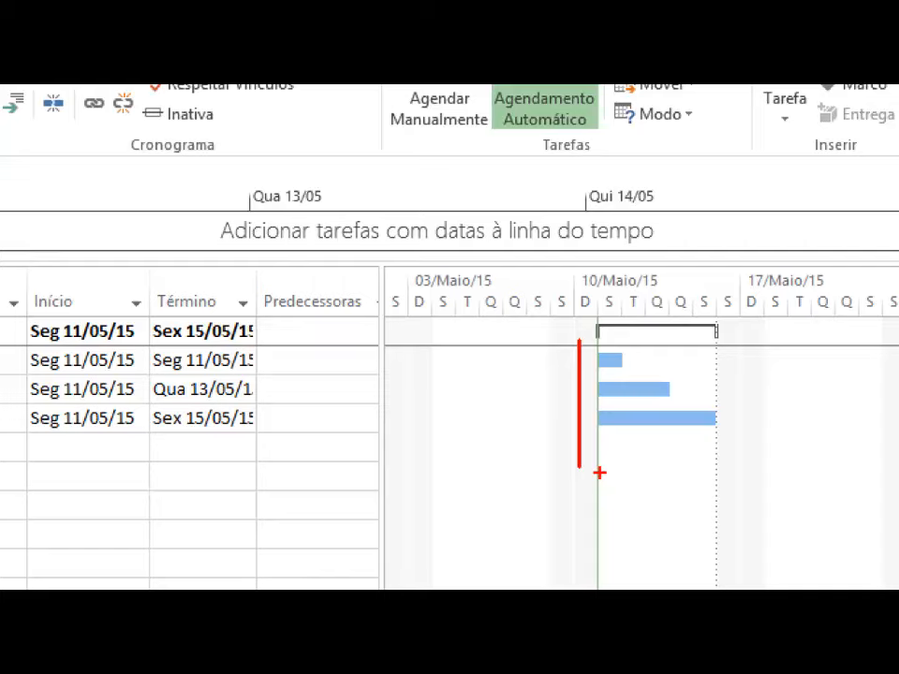
{"action": "key", "text": "Escape"}
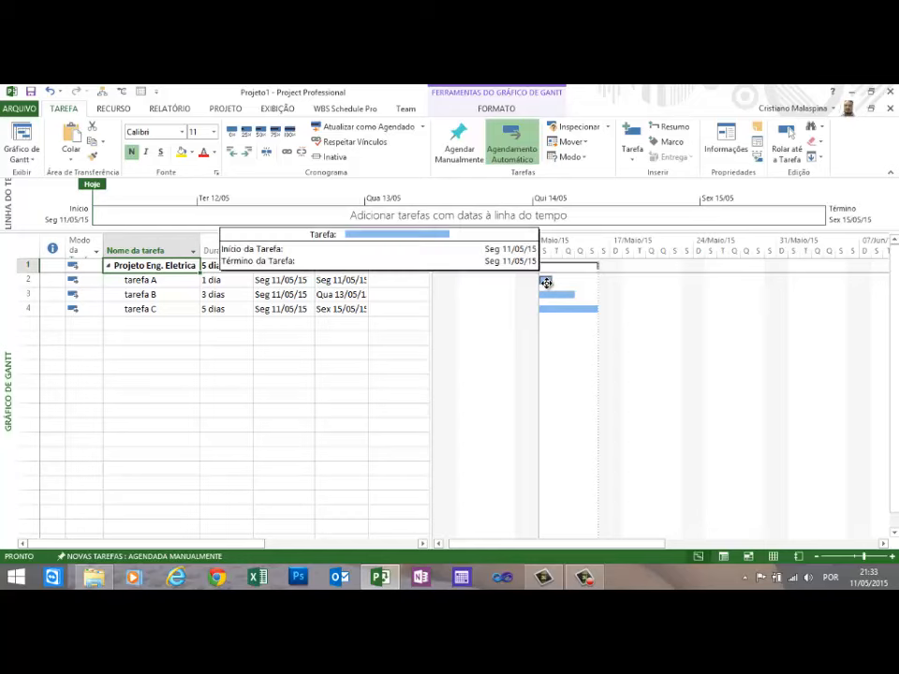
- Link tarefa A to tarefa B as its predecessor in the Gantt chart, and widen the task table to show the whole Predecessoras column
{"action": "left_click_drag", "start_coordinate": [545, 282], "coordinate": [559, 300]}
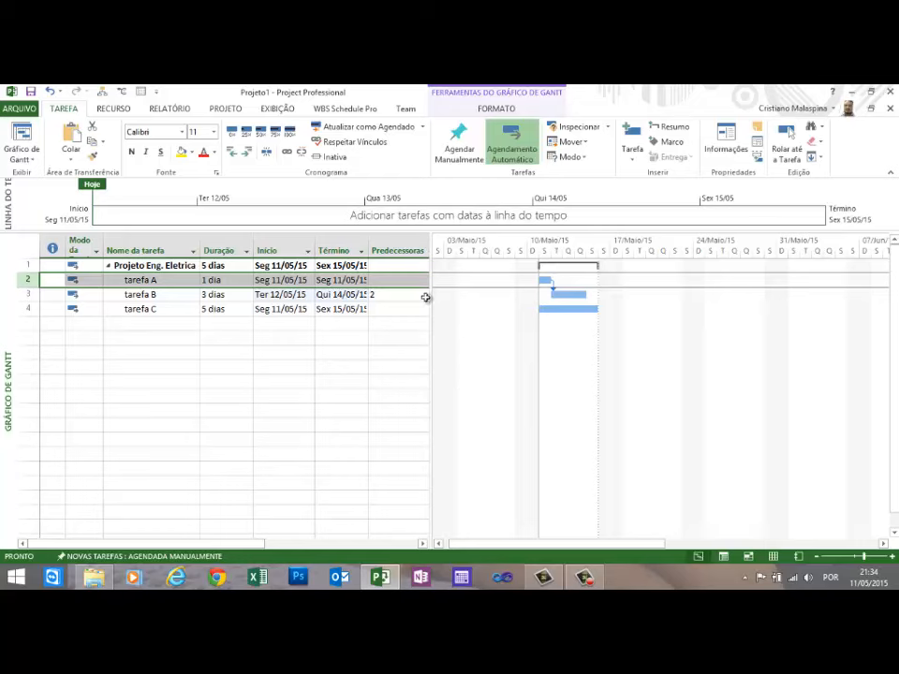
{"action": "left_click_drag", "start_coordinate": [428, 297], "coordinate": [461, 292]}
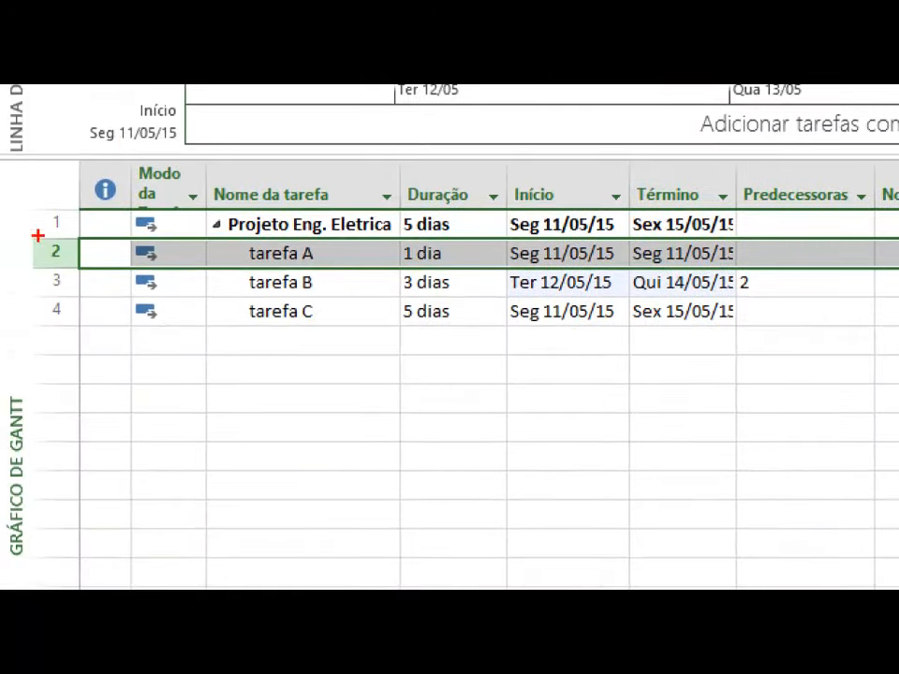
{"action": "mouse_move", "coordinate": [32, 206]}
{"action": "left_mouse_down"}
{"action": "mouse_move", "coordinate": [40, 310]}
{"action": "mouse_move", "coordinate": [85, 336]}
{"action": "mouse_move", "coordinate": [77, 338]}
{"action": "left_mouse_up"}
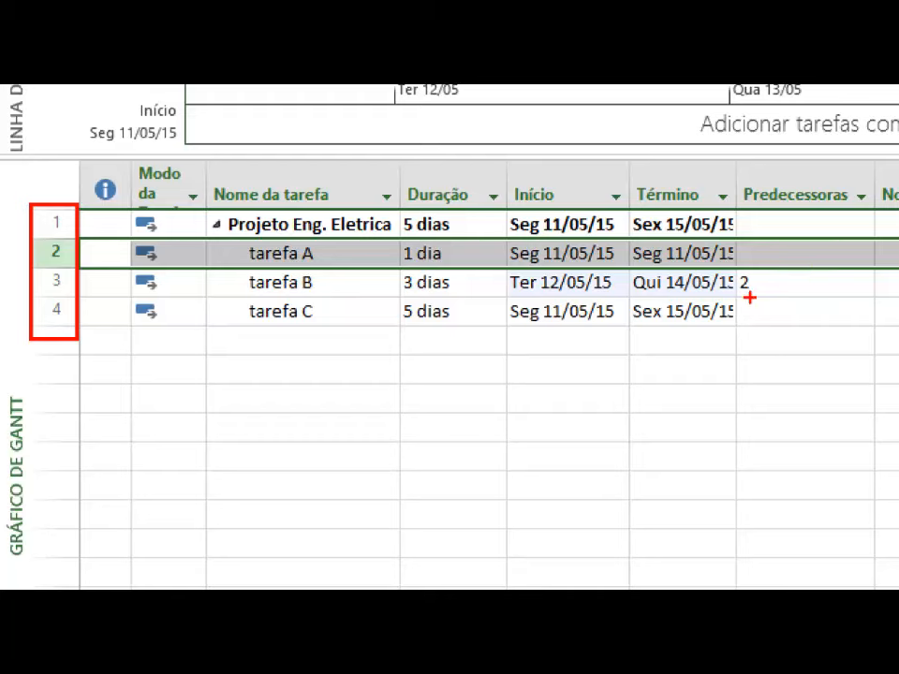
{"action": "left_click_drag", "start_coordinate": [749, 296], "coordinate": [812, 370]}
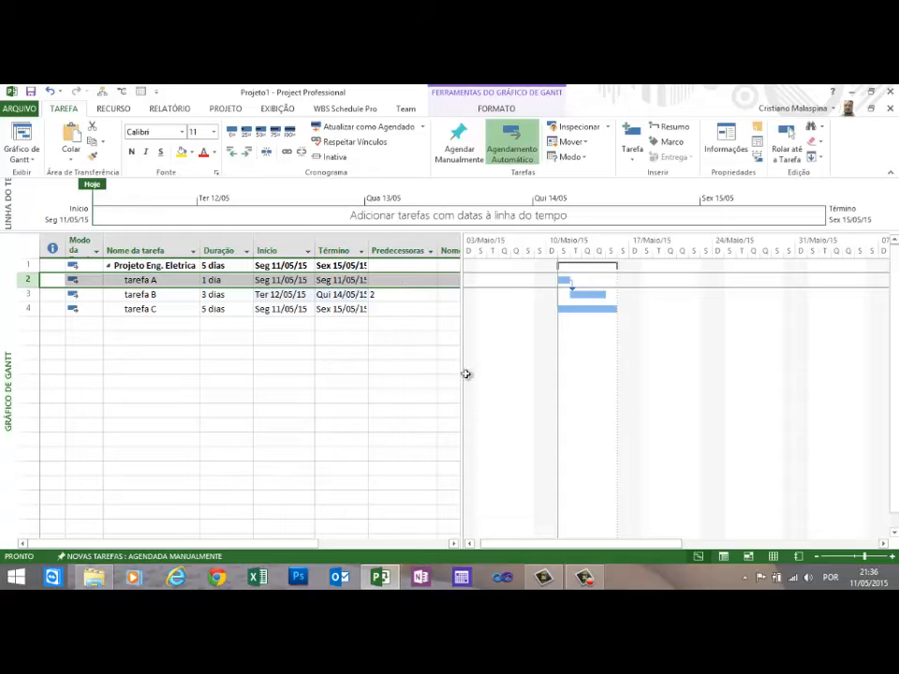
- Make tarefa B the predecessor of tarefa C by setting tarefa C's Predecessoras value to 3
{"action": "mouse_move", "coordinate": [584, 296]}
{"action": "left_click", "coordinate": [412, 315]}
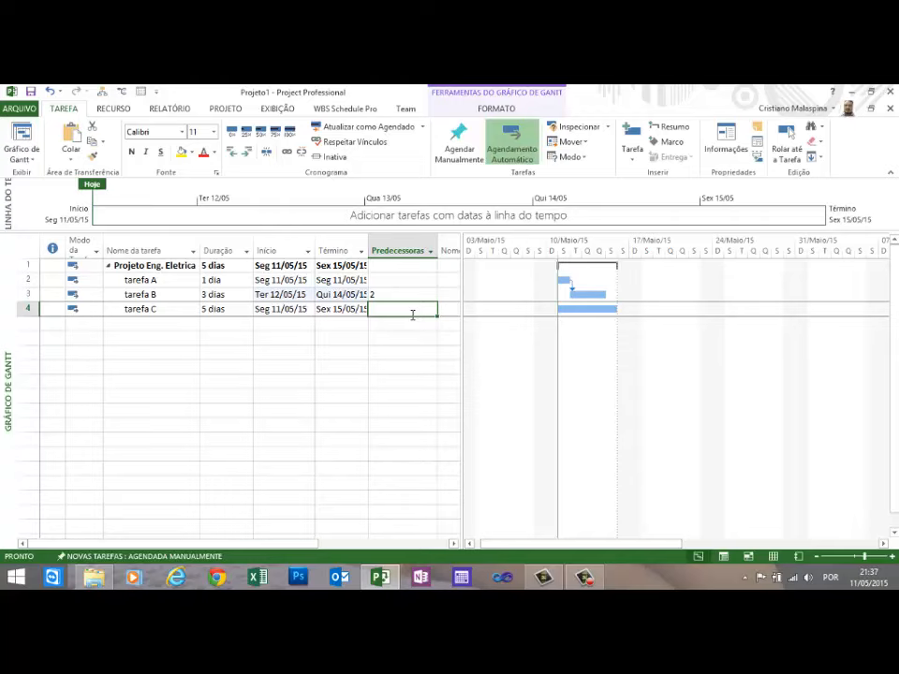
{"action": "type", "text": "3"}
{"action": "key", "text": "Return"}
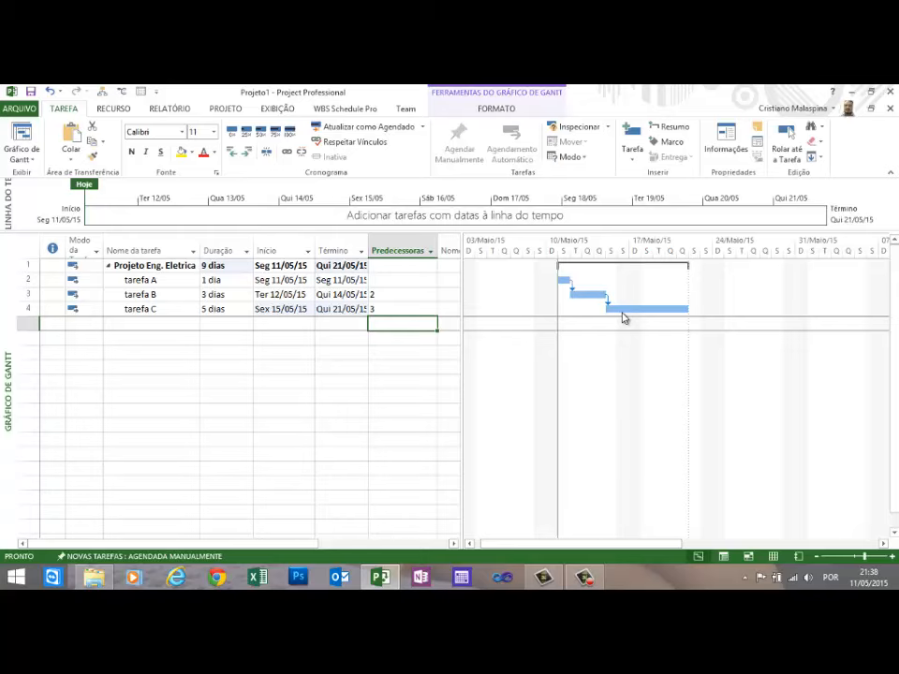
- Change tarefa C's predecessor entry in the task table to the start-to-start link 3II
{"action": "left_click", "coordinate": [427, 309]}
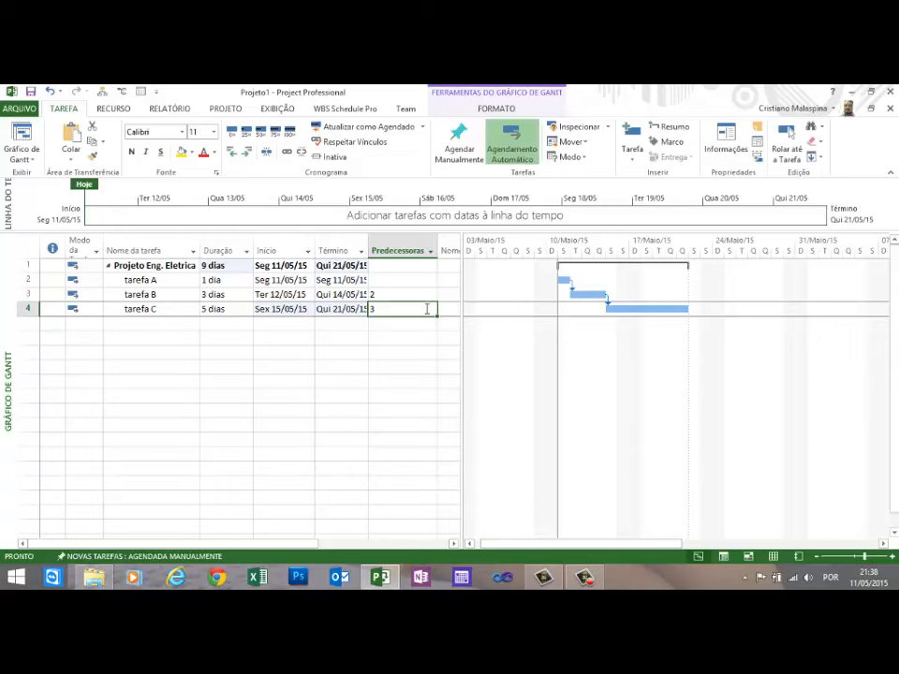
{"action": "left_click", "coordinate": [427, 309]}
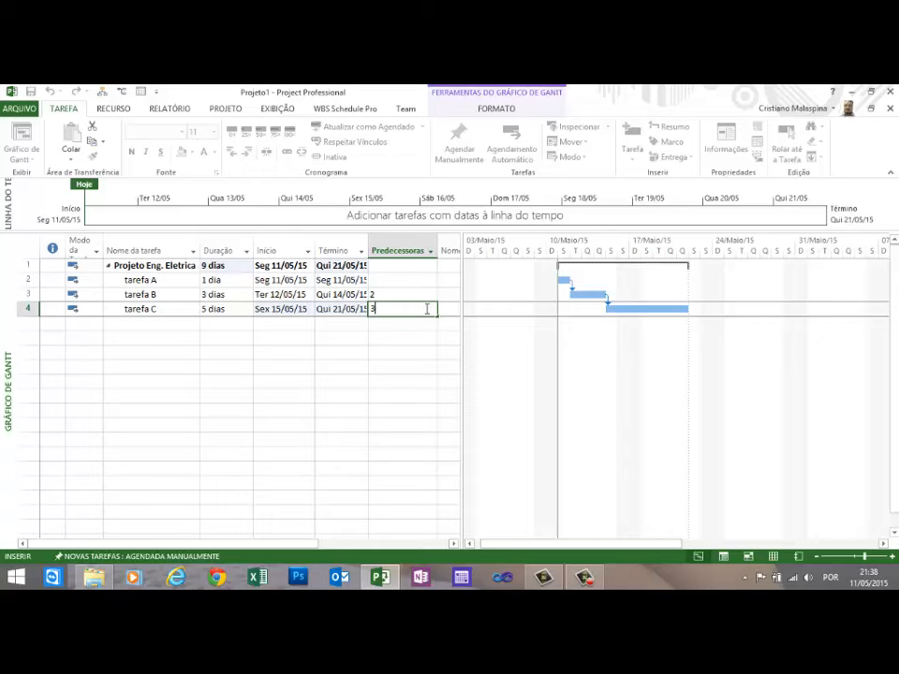
{"action": "type", "text": "II"}
{"action": "key", "text": "Return"}
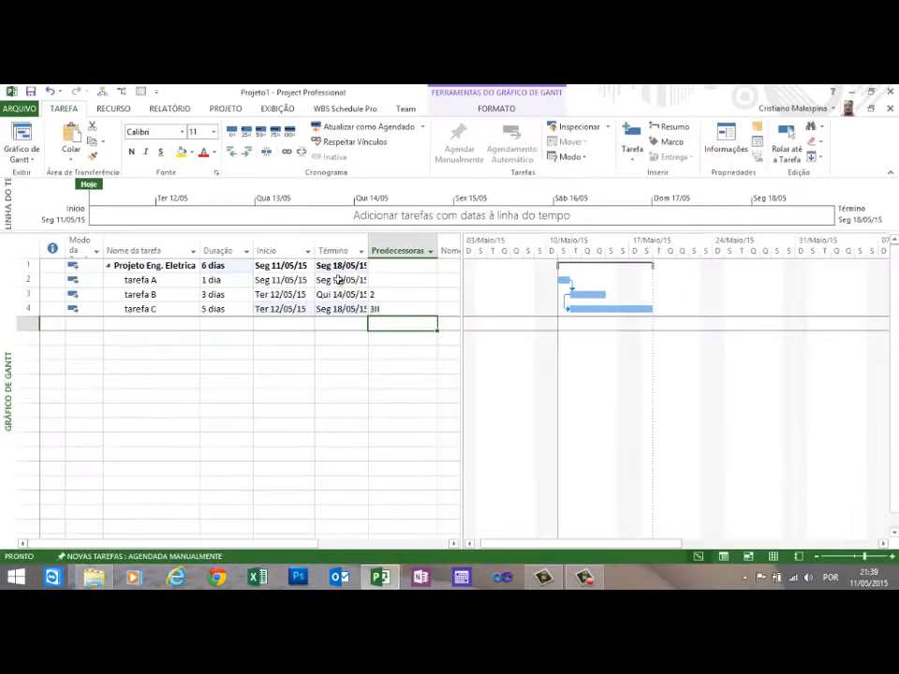
- Review the link types offered in tarefa C's task information, and set its link from tarefa B to Término-a-Início (TI)
{"action": "left_click", "coordinate": [175, 306]}
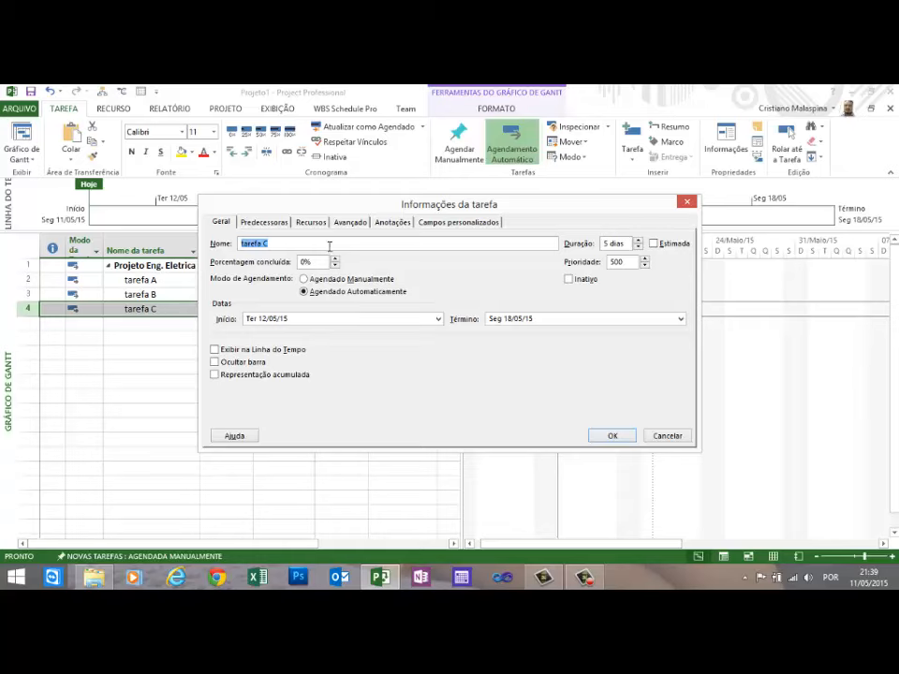
{"action": "left_click", "coordinate": [280, 223]}
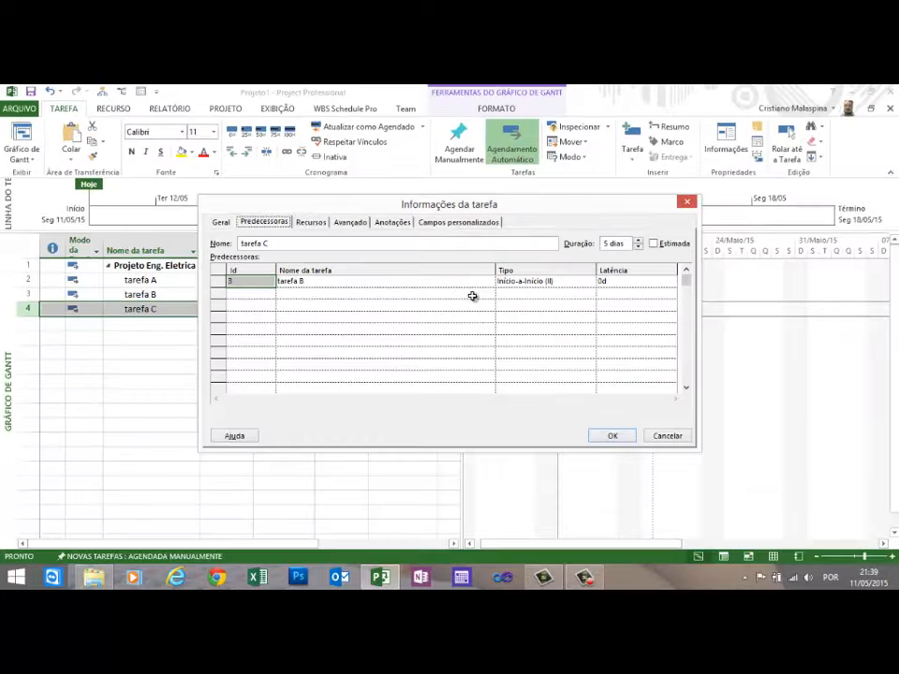
{"action": "left_click", "coordinate": [571, 281]}
{"action": "left_click", "coordinate": [589, 281]}
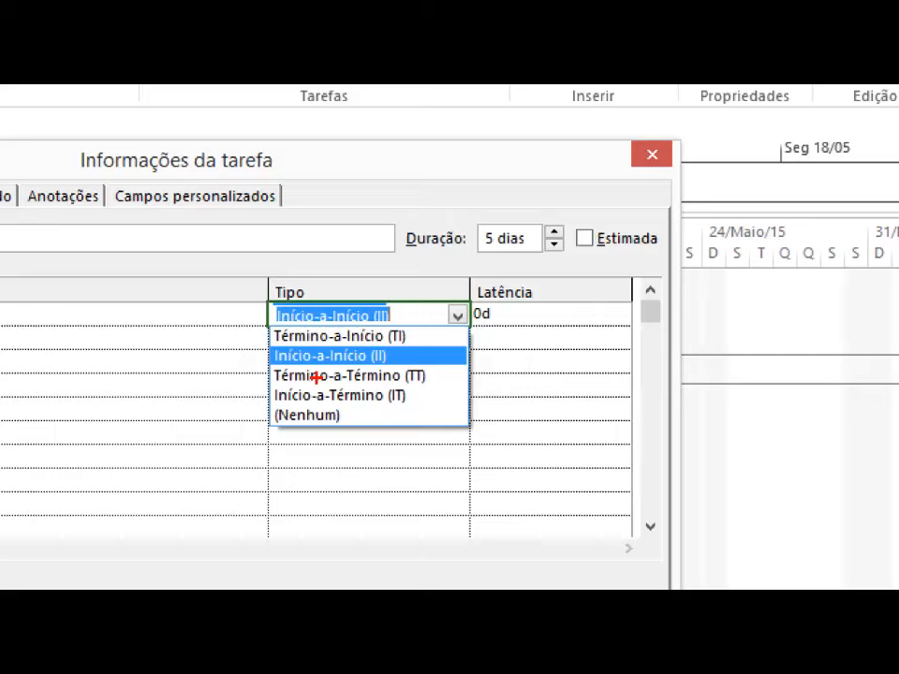
{"action": "key", "text": "Escape"}
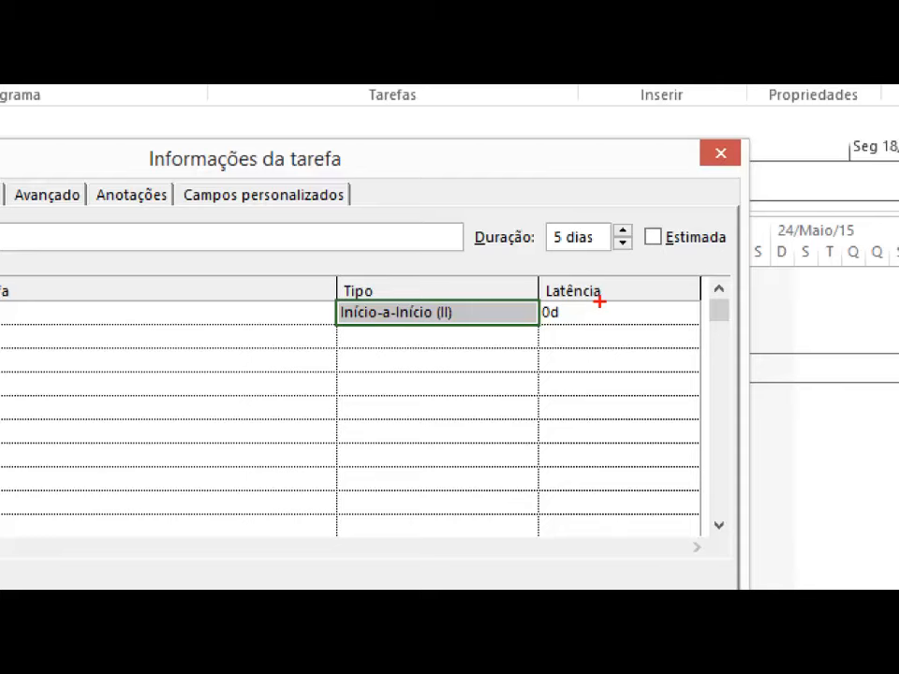
{"action": "key", "text": "Escape"}
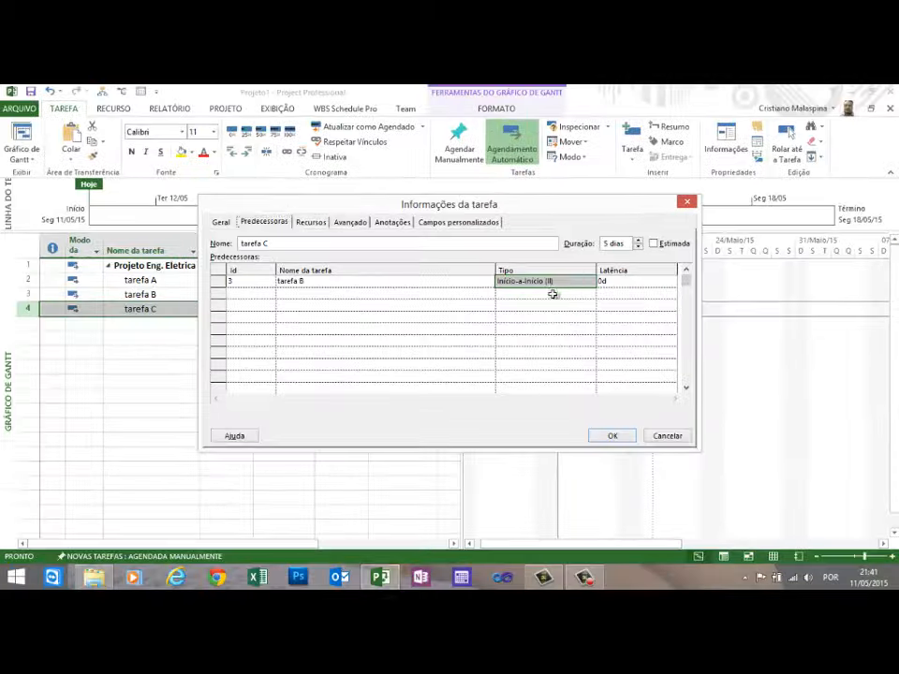
{"action": "left_click", "coordinate": [583, 283]}
{"action": "left_click", "coordinate": [590, 281]}
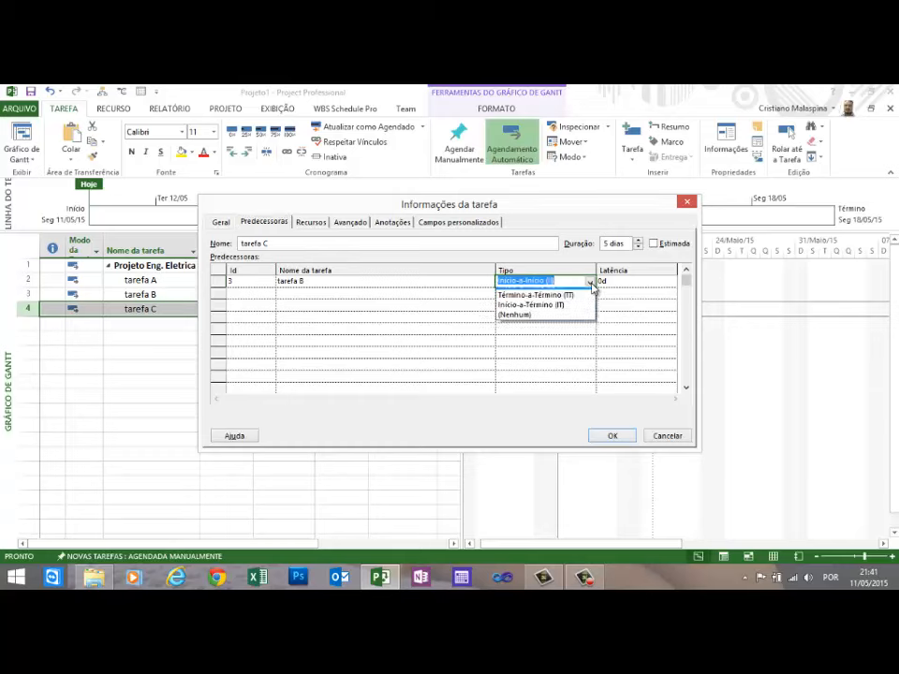
{"action": "left_click", "coordinate": [585, 293]}
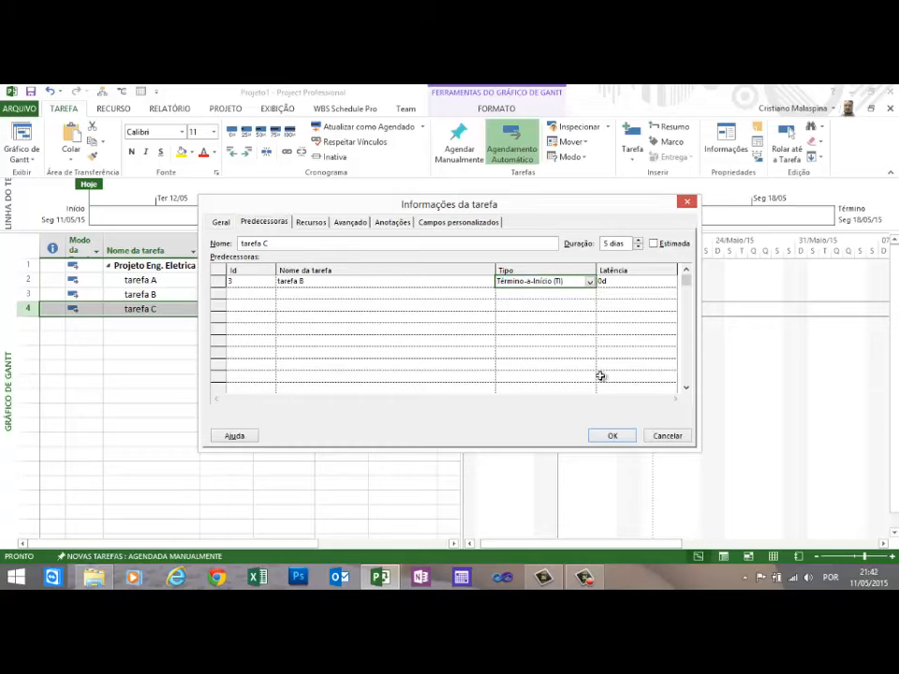
{"action": "left_click", "coordinate": [622, 435]}
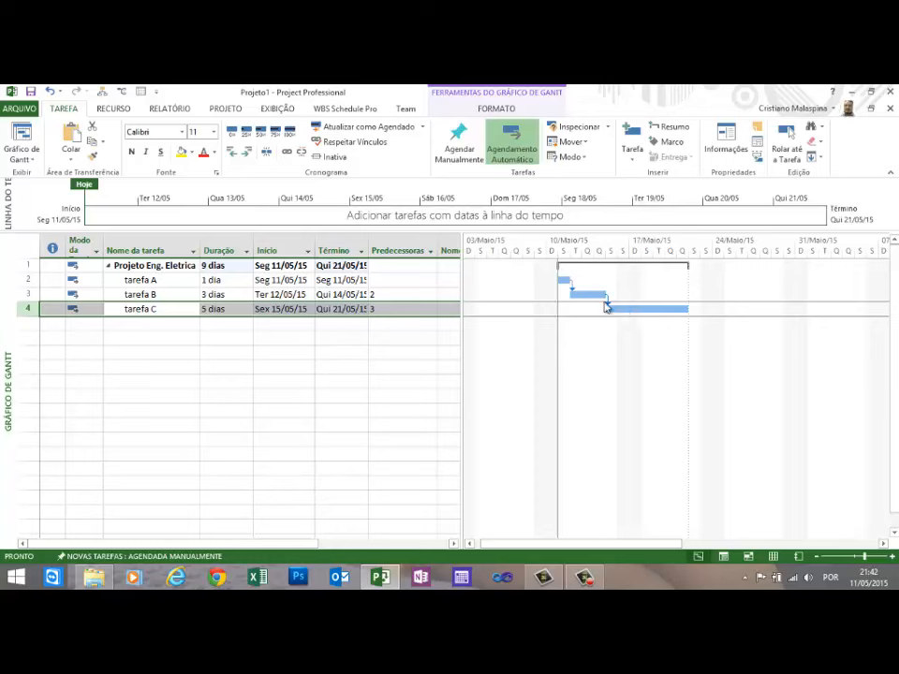
- Add a lag (Latência) of 1d to tarefa C's link from tarefa B in the task information
{"action": "double_click", "coordinate": [302, 310]}
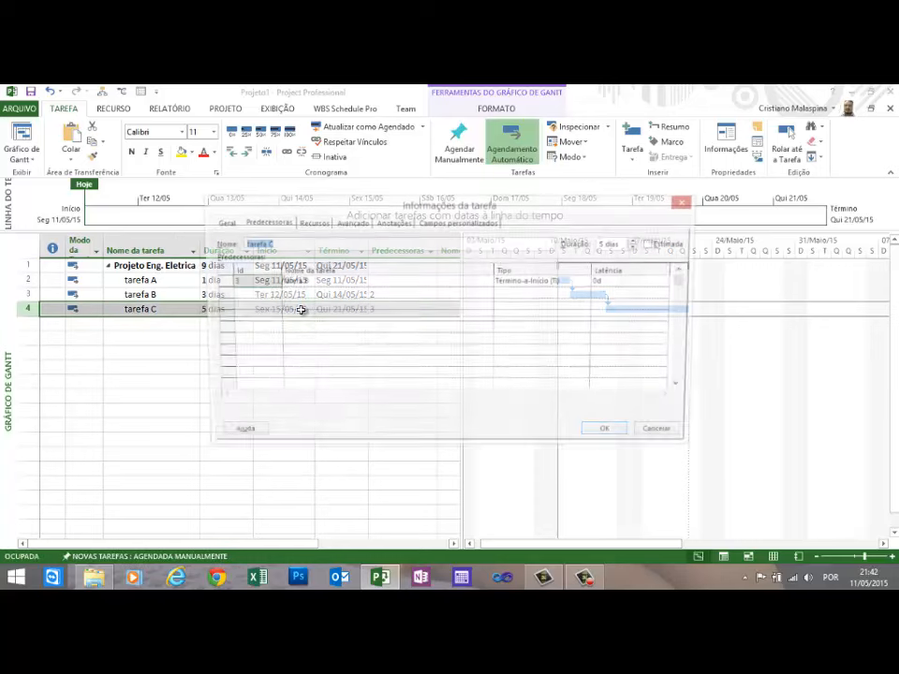
{"action": "left_click", "coordinate": [597, 283]}
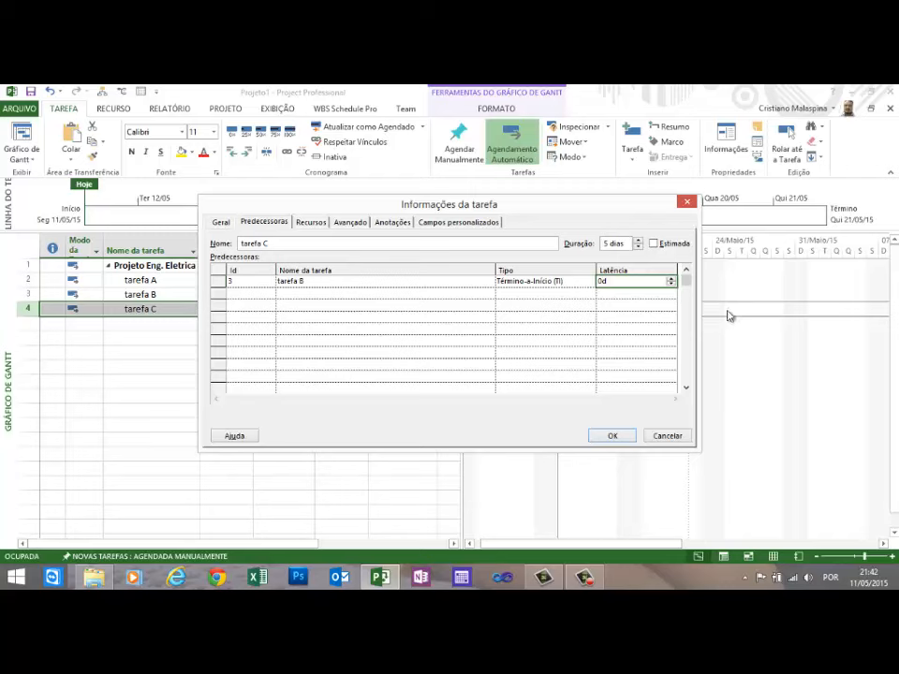
{"action": "left_click", "coordinate": [670, 279]}
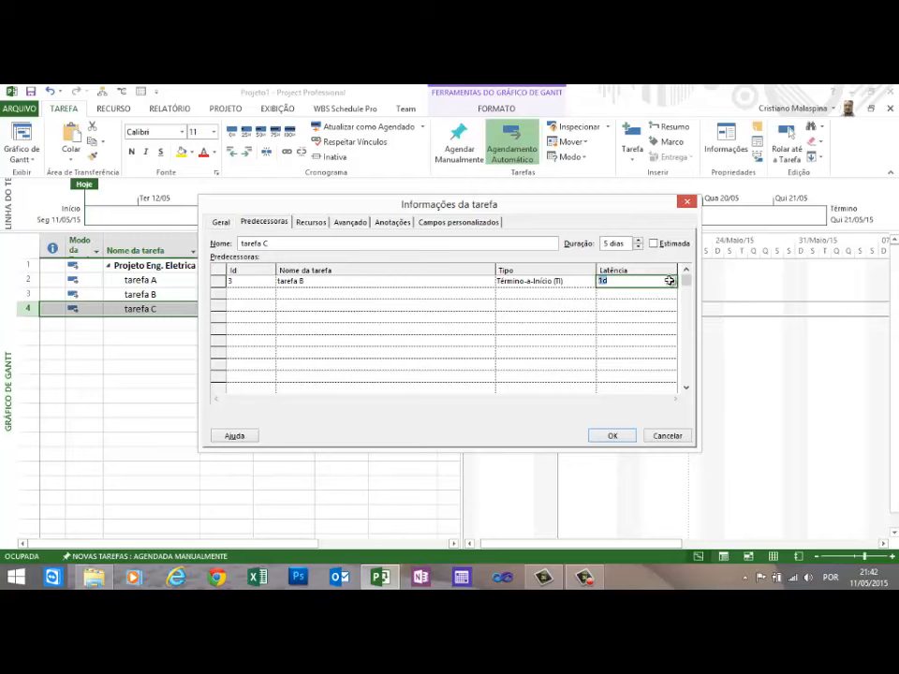
{"action": "left_click", "coordinate": [611, 435]}
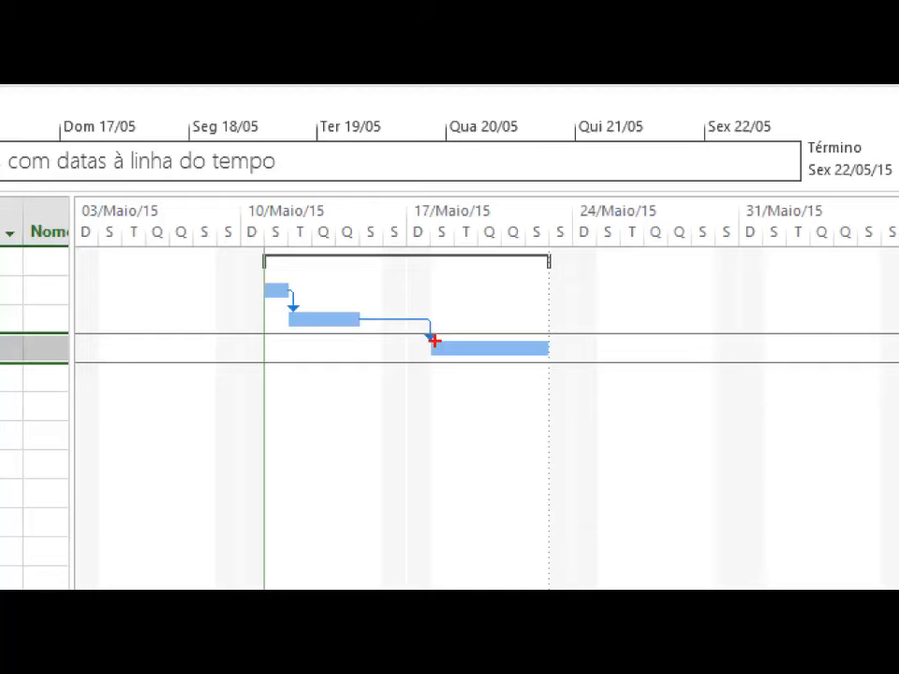
{"action": "left_click", "coordinate": [245, 310]}
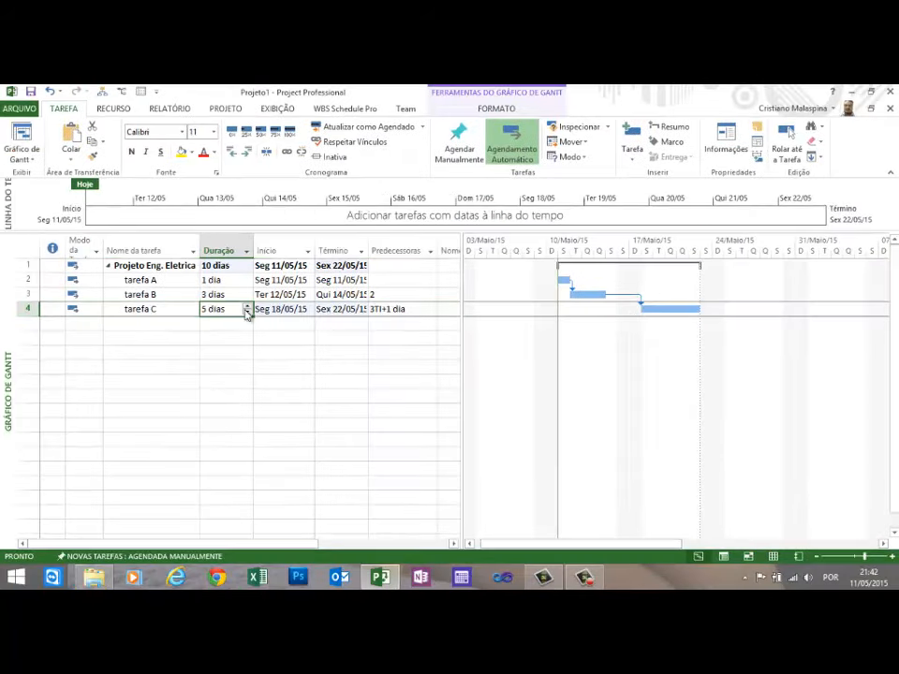
{"action": "left_click", "coordinate": [248, 313]}
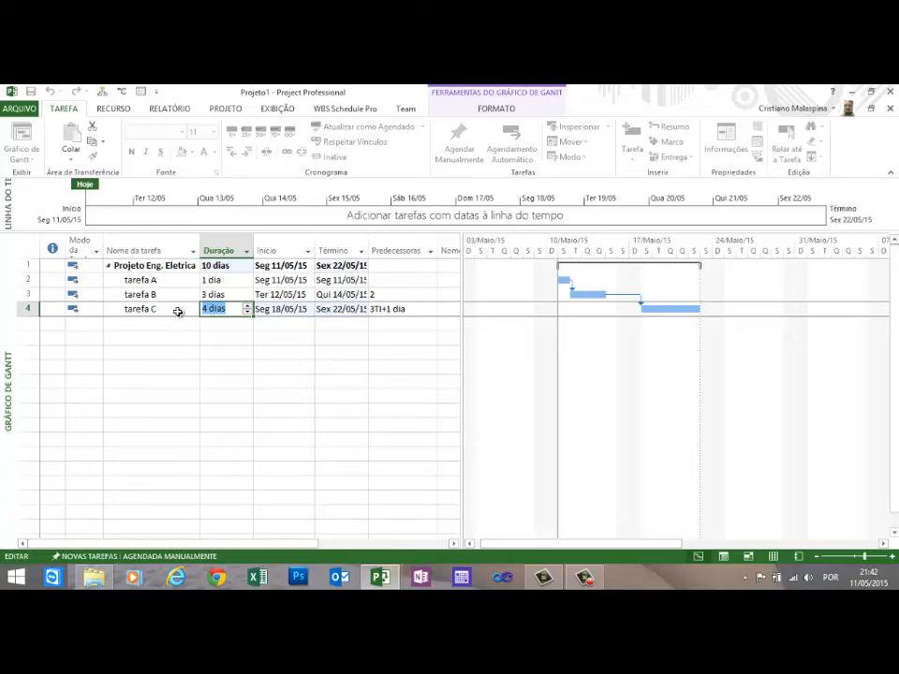
{"action": "left_click", "coordinate": [247, 306]}
- Set the lag on tarefa C's predecessor link from tarefa B to 20%
{"action": "double_click", "coordinate": [341, 308]}
{"action": "left_click", "coordinate": [617, 283]}
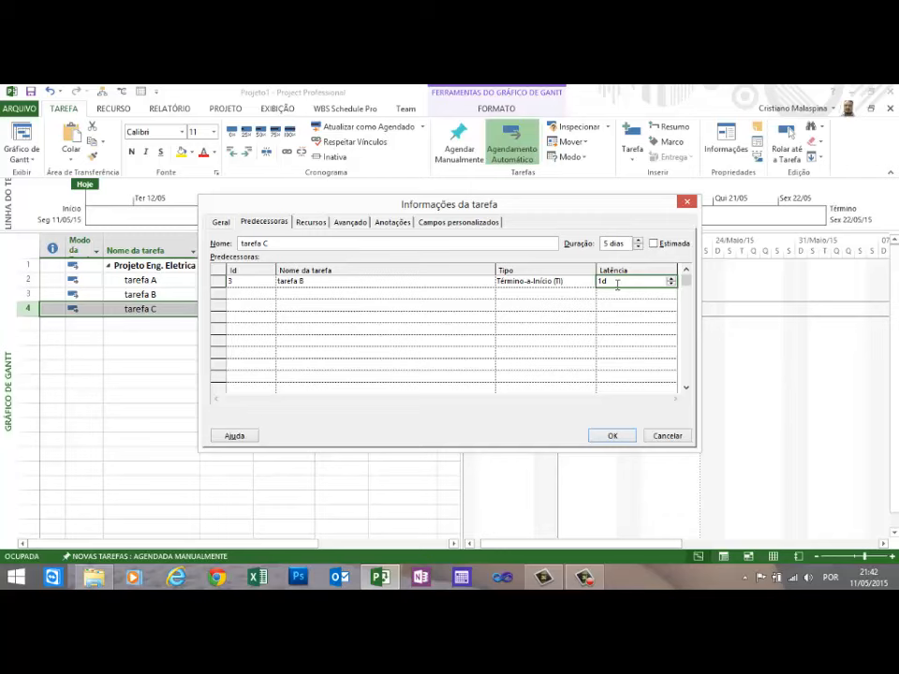
{"action": "type", "text": "20%"}
{"action": "left_click", "coordinate": [614, 434]}
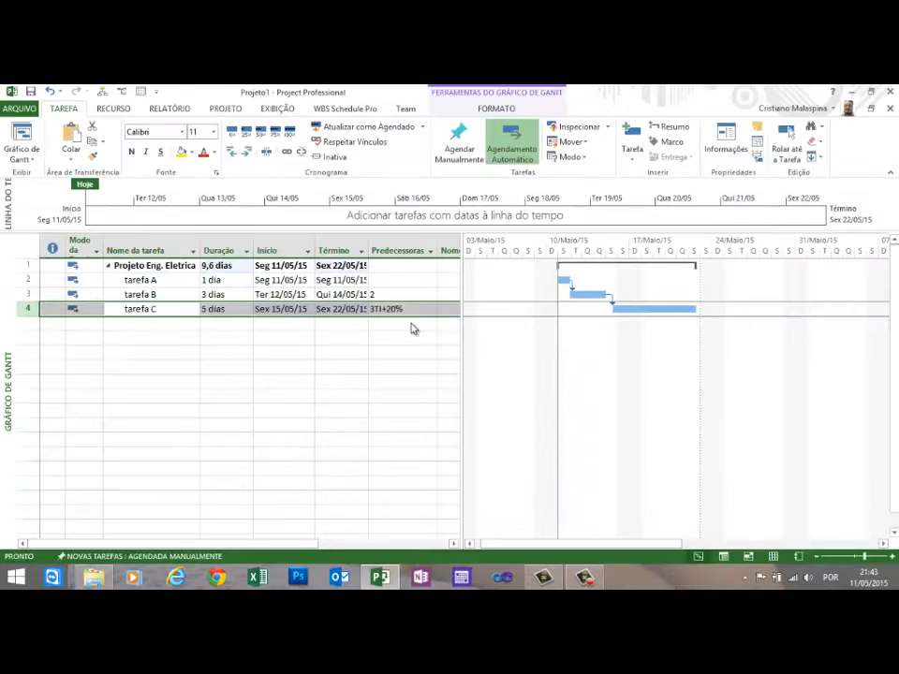
- Turn the lag on tarefa C's link from tarefa B into a lead by setting Latência to -20%
{"action": "double_click", "coordinate": [274, 311]}
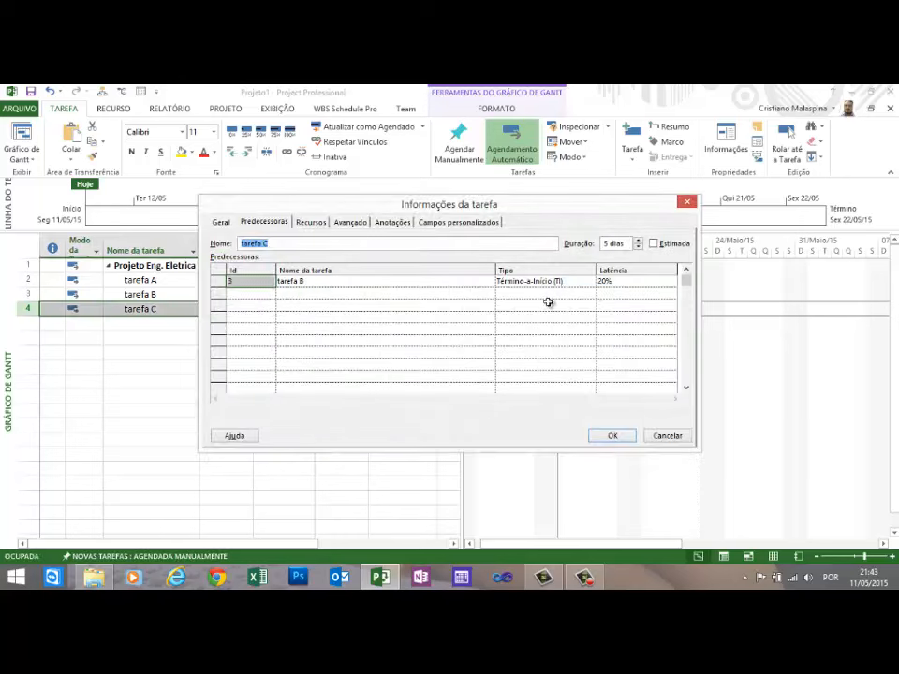
{"action": "left_click", "coordinate": [616, 281]}
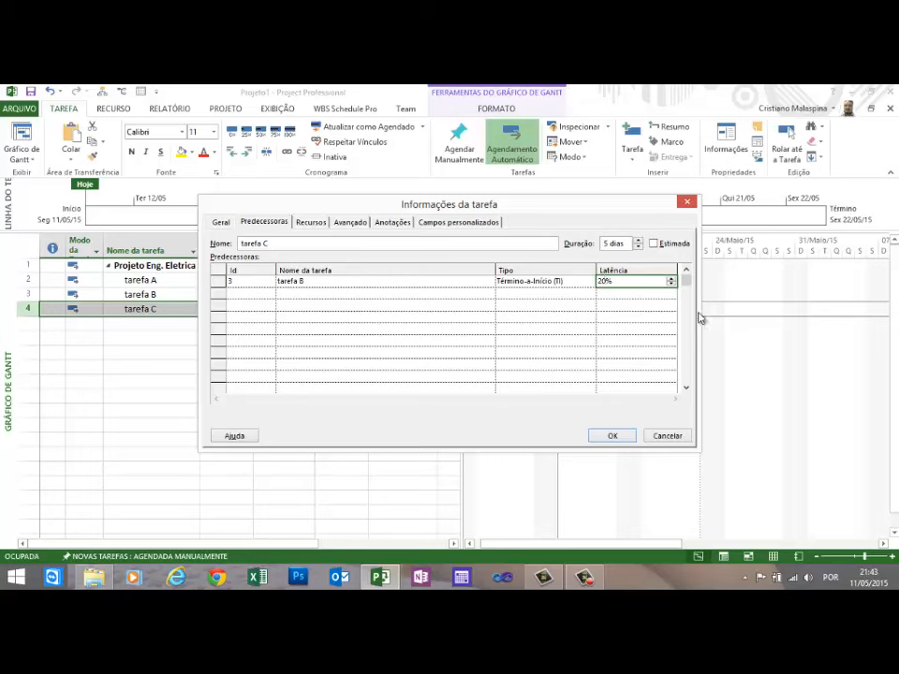
{"action": "type", "text": "-20%"}
{"action": "left_click", "coordinate": [615, 437]}
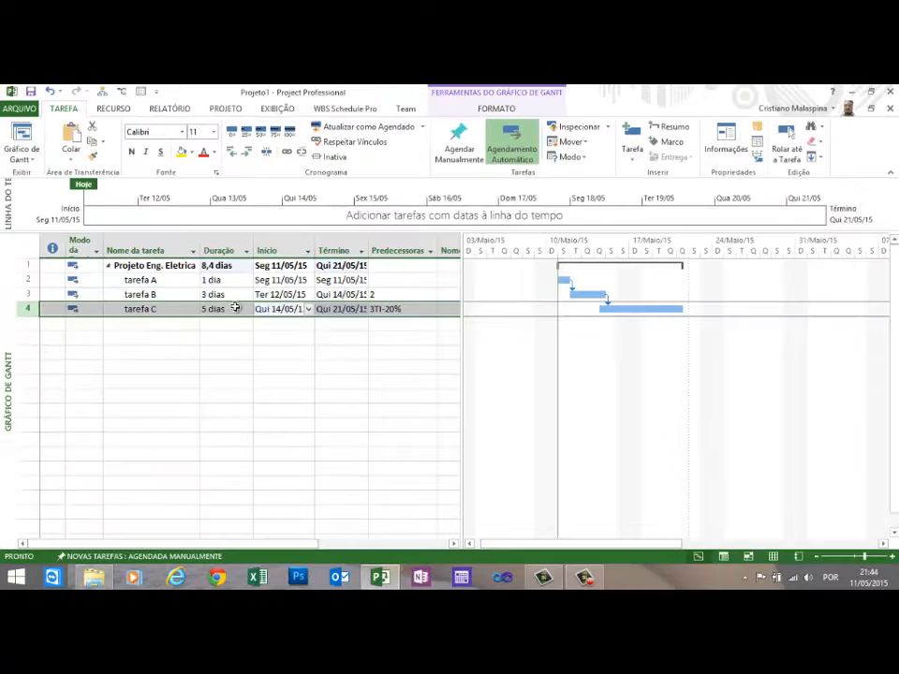
- Set the Latência of tarefa C's predecessor tarefa B to a lead of one day, -1d
{"action": "double_click", "coordinate": [235, 308]}
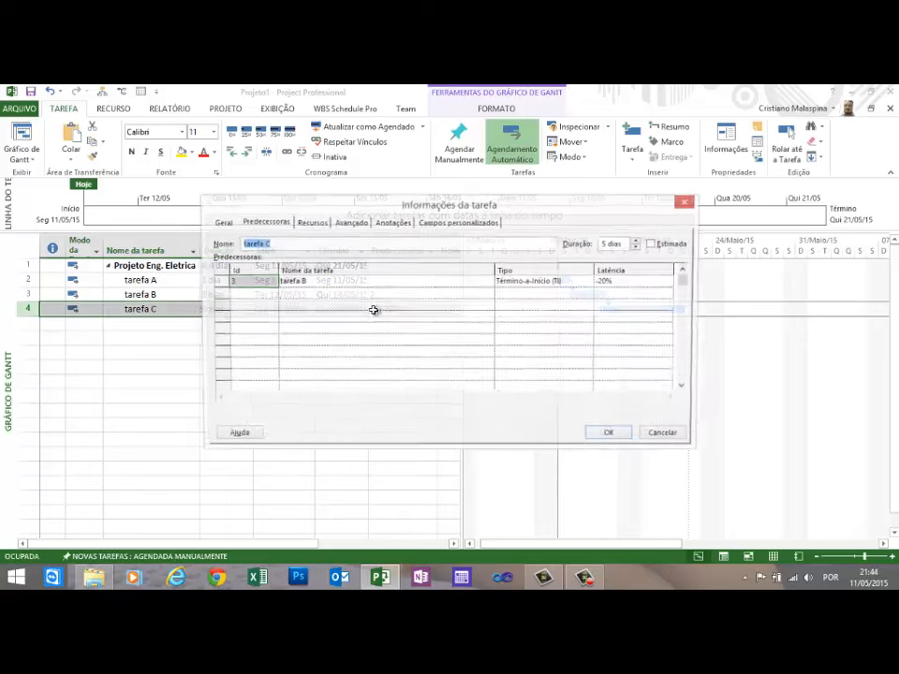
{"action": "left_click", "coordinate": [624, 283]}
{"action": "key", "text": "BackSpace"}
{"action": "key", "text": "BackSpace"}
{"action": "key", "text": "BackSpace"}
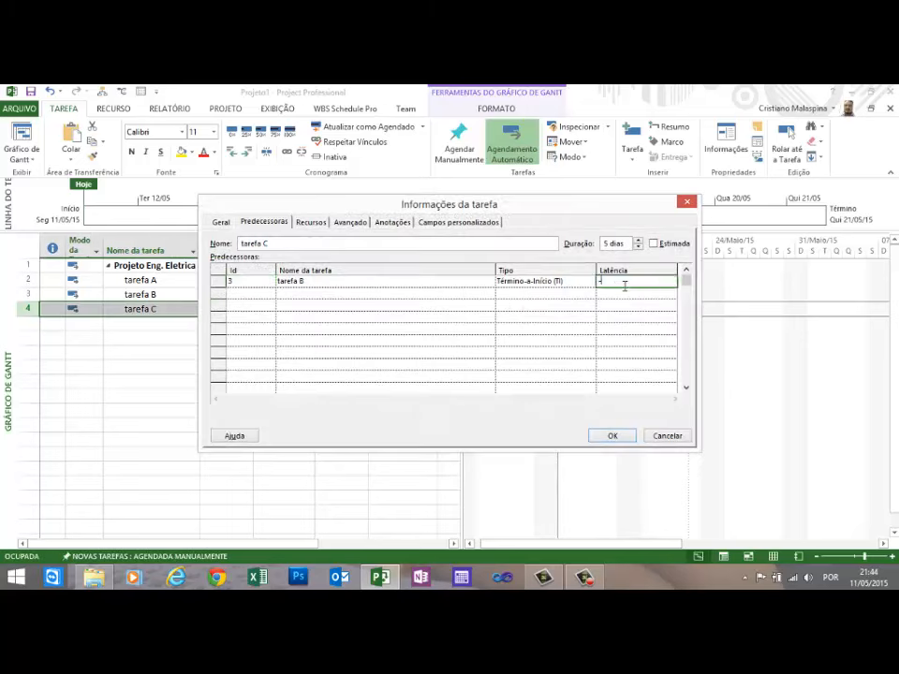
{"action": "type", "text": "1d"}
{"action": "left_click", "coordinate": [612, 437]}
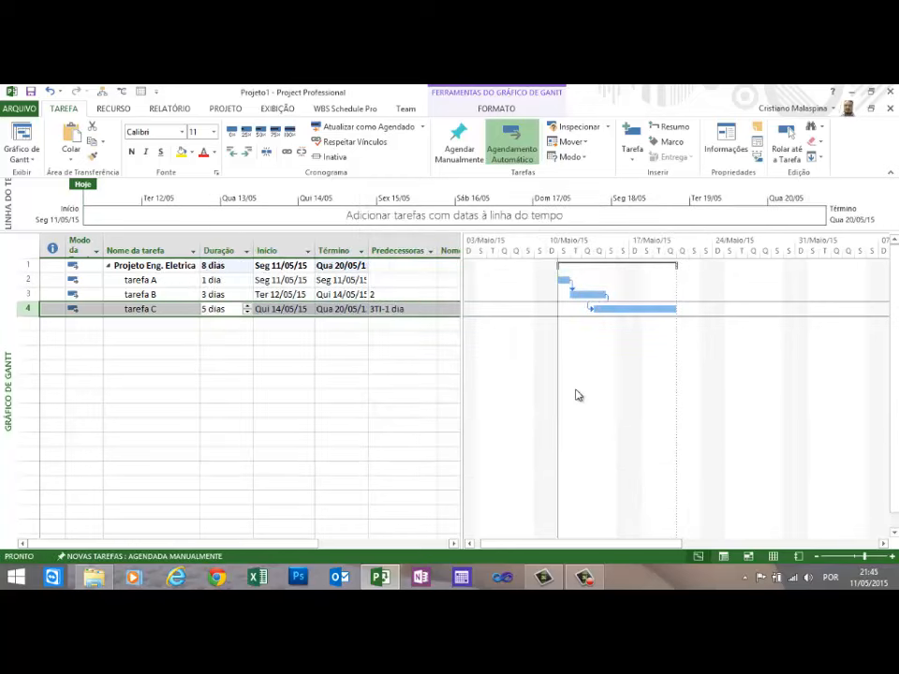